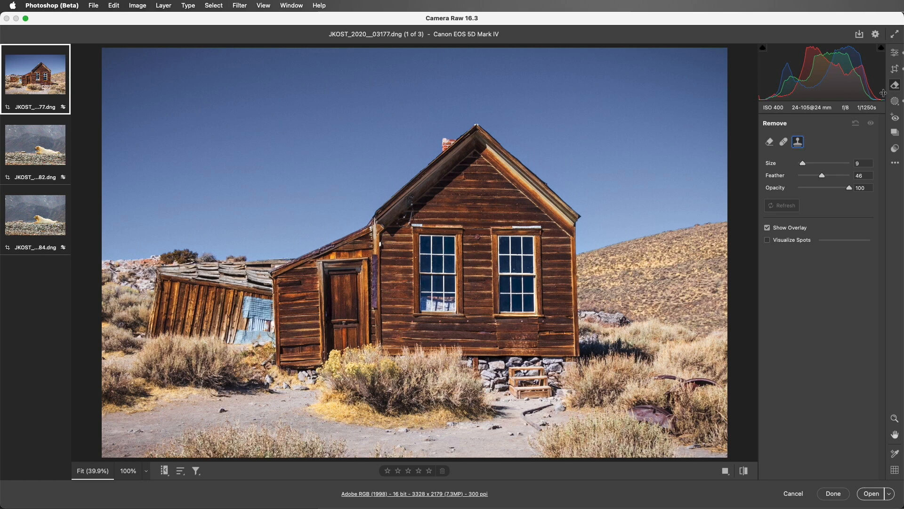
- Clean up the small stones along the foreground dirt path with the content-aware Remove tool at brush size 5
{"action": "left_click", "coordinate": [784, 142]}
{"action": "left_click", "coordinate": [770, 142]}
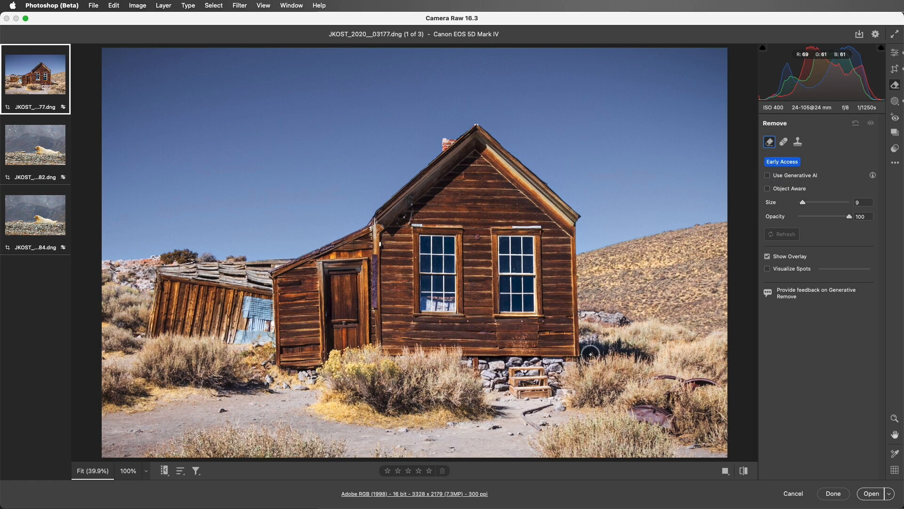
{"action": "key", "text": "bracketleft"}
{"action": "key", "text": "bracketleft"}
{"action": "key", "text": "bracketleft"}
{"action": "key", "text": "bracketleft"}
{"action": "mouse_move", "coordinate": [508, 427]}
{"action": "left_mouse_down"}
{"action": "mouse_move", "coordinate": [475, 428]}
{"action": "mouse_move", "coordinate": [449, 450]}
{"action": "mouse_move", "coordinate": [421, 427]}
{"action": "mouse_move", "coordinate": [381, 432]}
{"action": "left_mouse_up"}
{"action": "mouse_move", "coordinate": [309, 414]}
{"action": "left_mouse_down"}
{"action": "mouse_move", "coordinate": [307, 406]}
{"action": "mouse_move", "coordinate": [246, 403]}
{"action": "mouse_move", "coordinate": [219, 412]}
{"action": "left_mouse_up"}
{"action": "left_click_drag", "start_coordinate": [156, 429], "coordinate": [127, 430]}
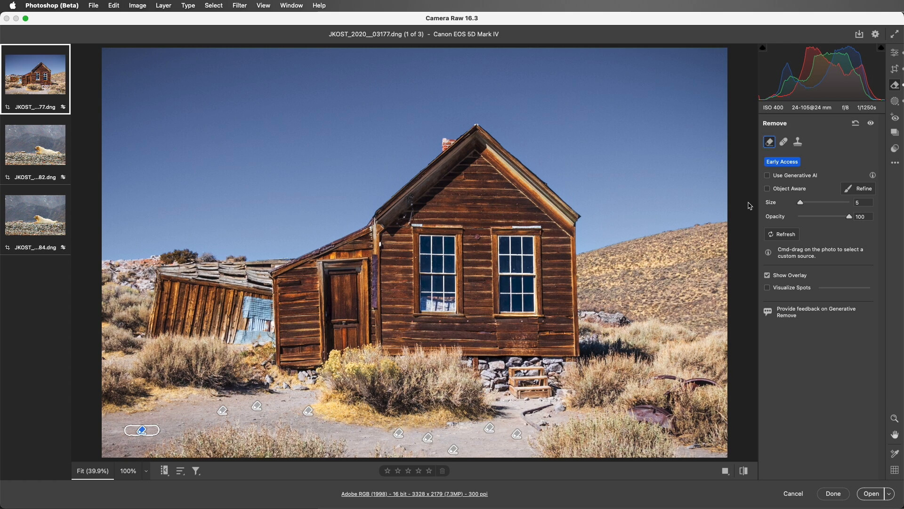
- Enable generative AI removal and brush around the dark shadowed area beside the house's right corner at size 18
{"action": "left_click", "coordinate": [767, 176]}
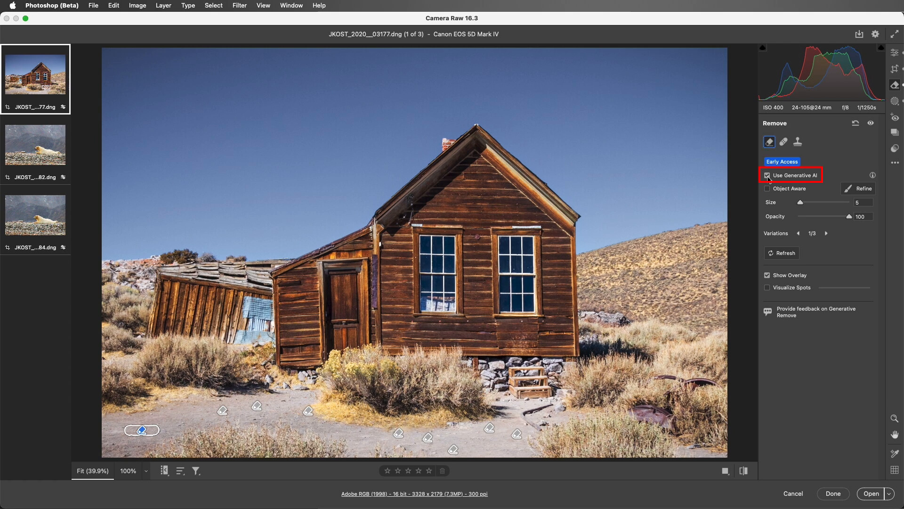
{"action": "key", "text": "super+alt+0"}
{"action": "key", "text": "space"}
{"action": "mouse_move", "coordinate": [737, 339]}
{"action": "left_mouse_down"}
{"action": "mouse_move", "coordinate": [550, 304]}
{"action": "mouse_move", "coordinate": [369, 177]}
{"action": "left_mouse_up"}
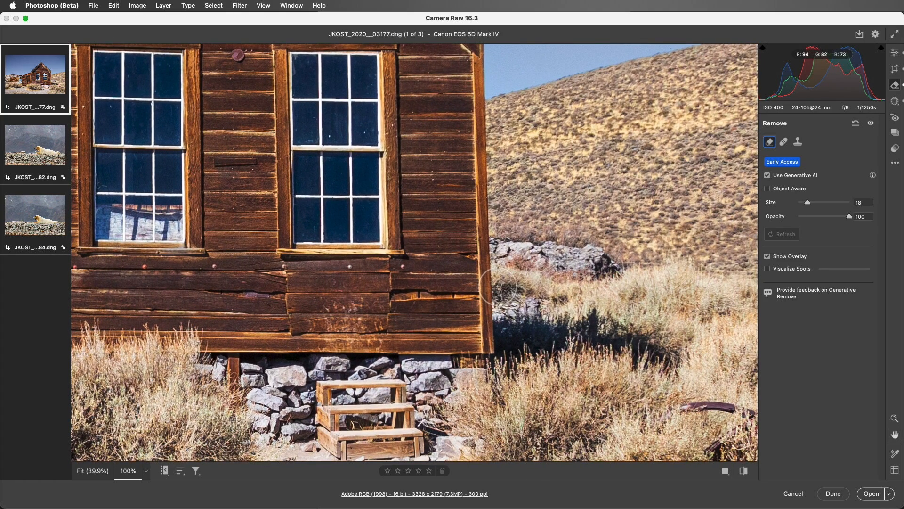
{"action": "mouse_move", "coordinate": [498, 286]}
{"action": "left_mouse_down"}
{"action": "mouse_move", "coordinate": [677, 336]}
{"action": "mouse_move", "coordinate": [687, 359]}
{"action": "mouse_move", "coordinate": [659, 367]}
{"action": "mouse_move", "coordinate": [596, 355]}
{"action": "mouse_move", "coordinate": [519, 372]}
{"action": "mouse_move", "coordinate": [501, 296]}
{"action": "left_mouse_up"}
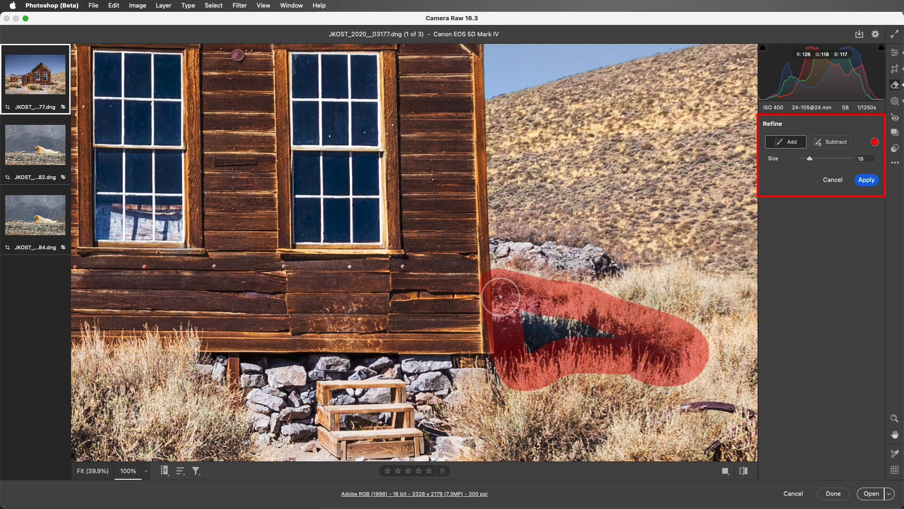
- Review the mask overlay color settings, keeping red, and look at the Subtract and Add refine modes
{"action": "left_click", "coordinate": [877, 143]}
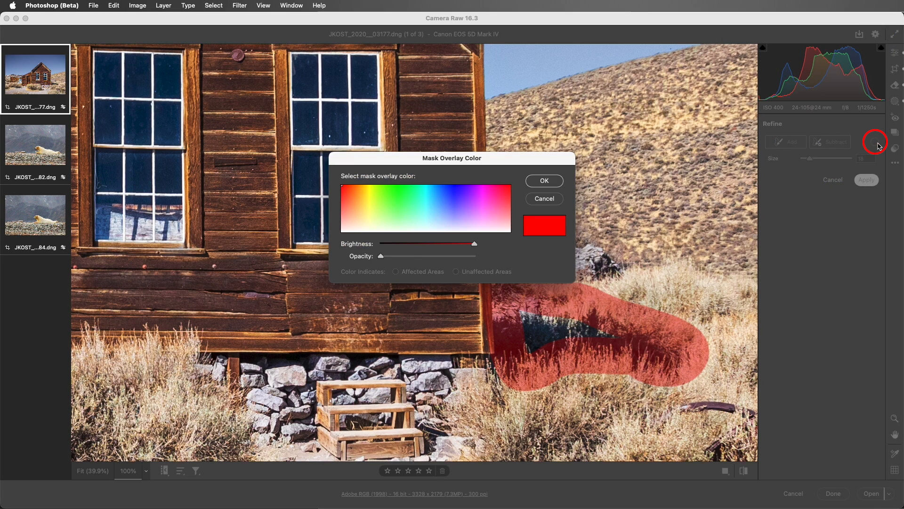
{"action": "left_click", "coordinate": [555, 183]}
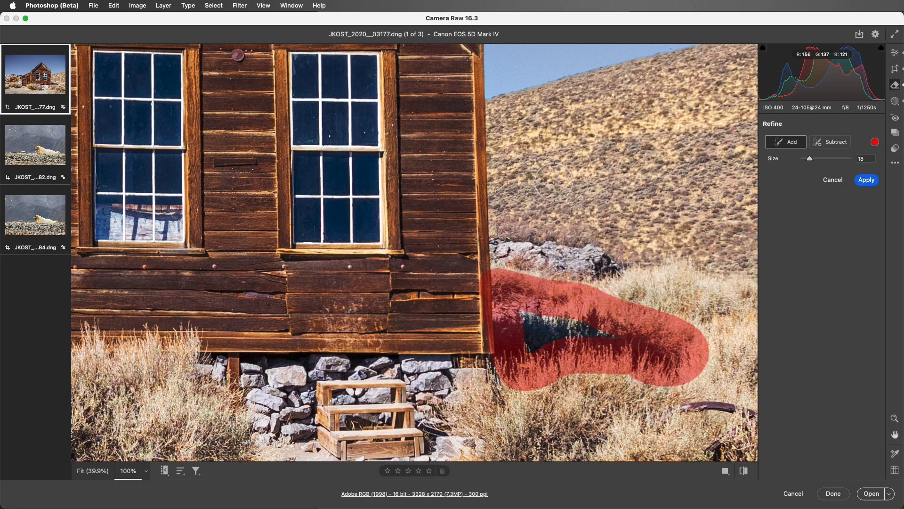
{"action": "left_click", "coordinate": [832, 146]}
{"action": "left_click", "coordinate": [797, 148]}
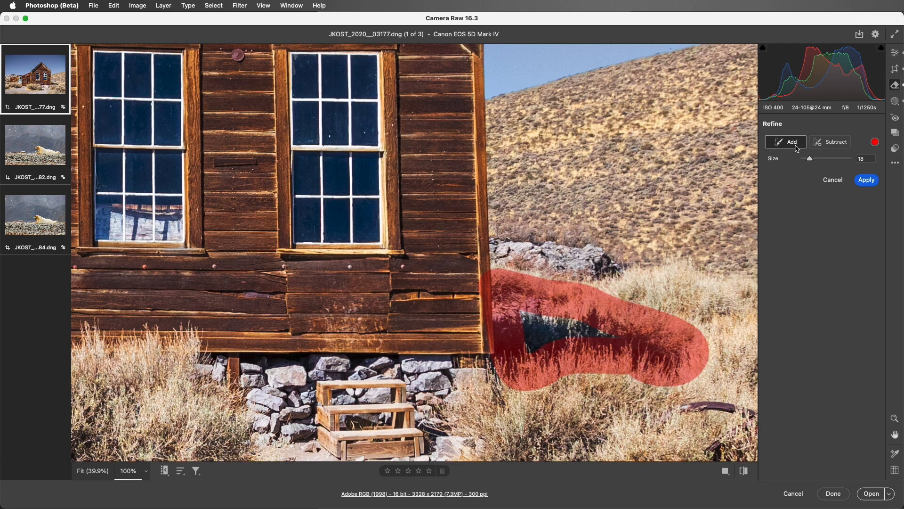
- Fill the gap in the painted shadow area, generate the removal and choose variation 3 of 3
{"action": "mouse_move", "coordinate": [659, 316]}
{"action": "left_mouse_down"}
{"action": "mouse_move", "coordinate": [634, 340]}
{"action": "mouse_move", "coordinate": [531, 317]}
{"action": "mouse_move", "coordinate": [553, 347]}
{"action": "left_mouse_up"}
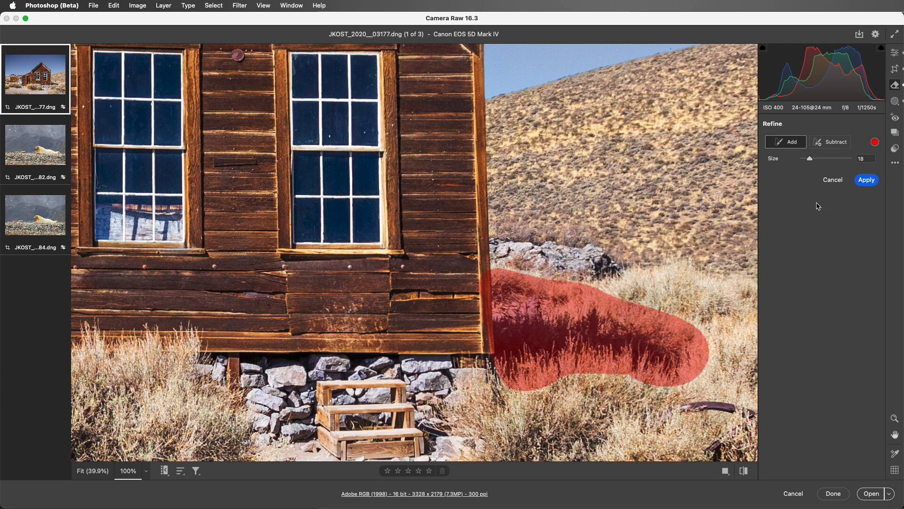
{"action": "left_click", "coordinate": [866, 180]}
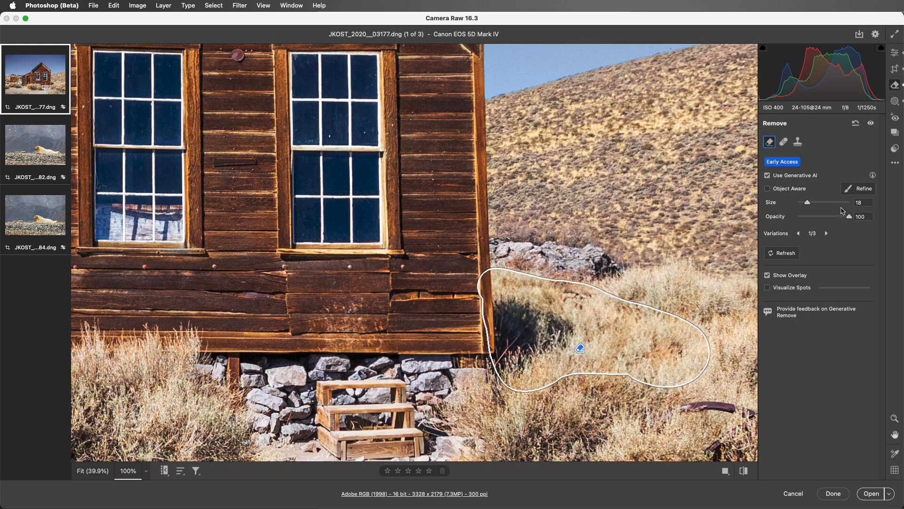
{"action": "left_click", "coordinate": [827, 233]}
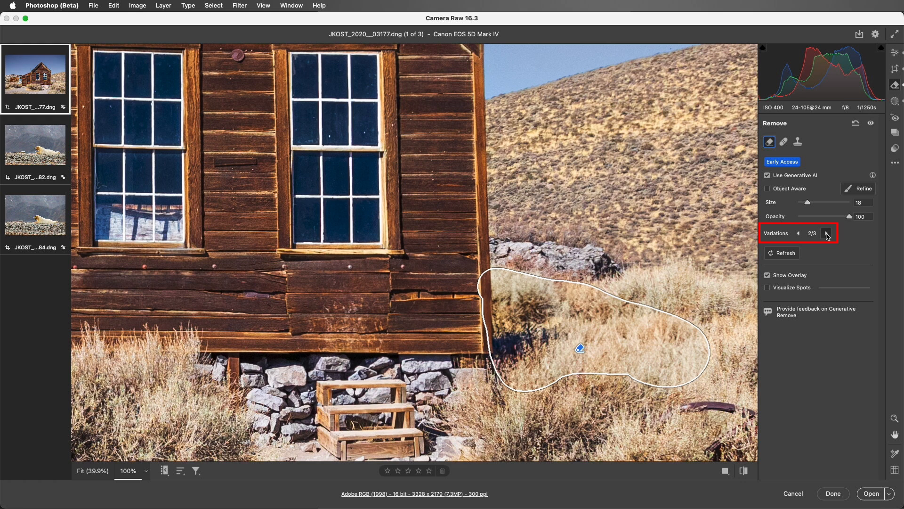
{"action": "left_click", "coordinate": [827, 233]}
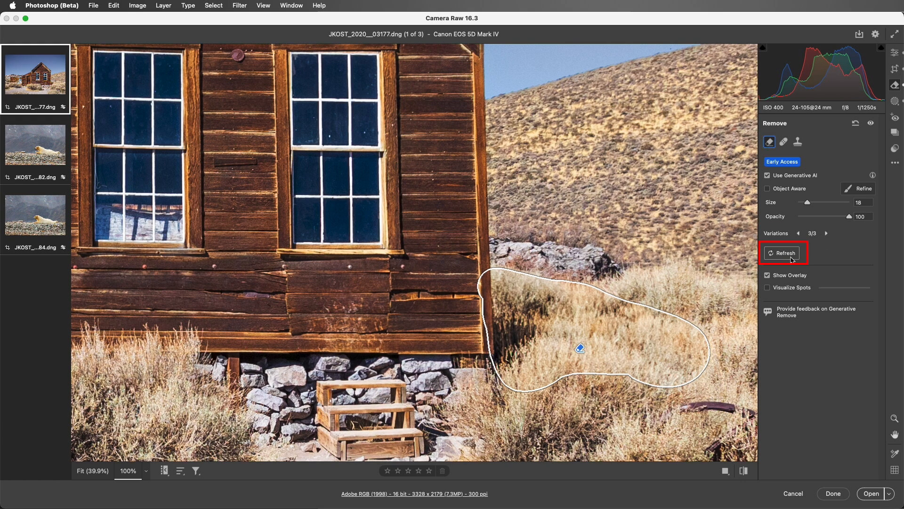
- Brush over the rock outcrop behind the house at size 18, generate its removal and cycle through the variations
{"action": "mouse_move", "coordinate": [615, 270]}
{"action": "left_mouse_down"}
{"action": "mouse_move", "coordinate": [502, 247]}
{"action": "mouse_move", "coordinate": [590, 277]}
{"action": "left_mouse_up"}
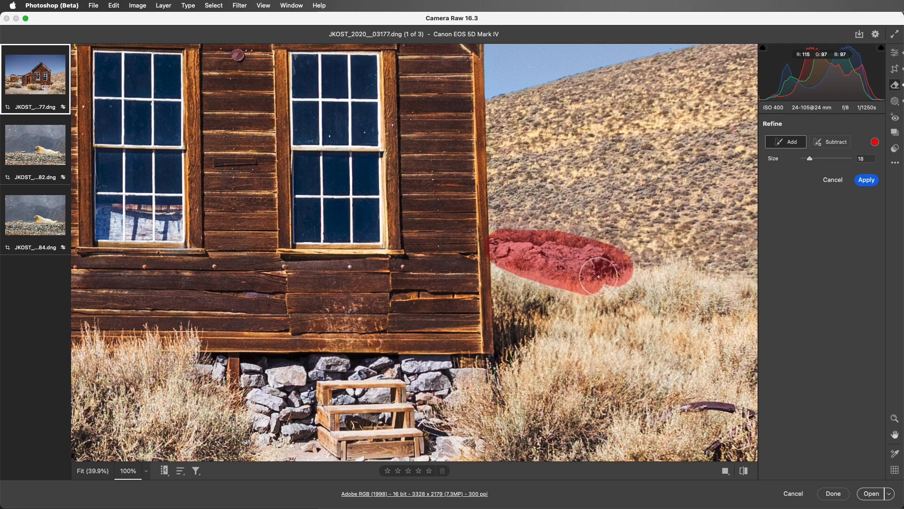
{"action": "left_click", "coordinate": [865, 183]}
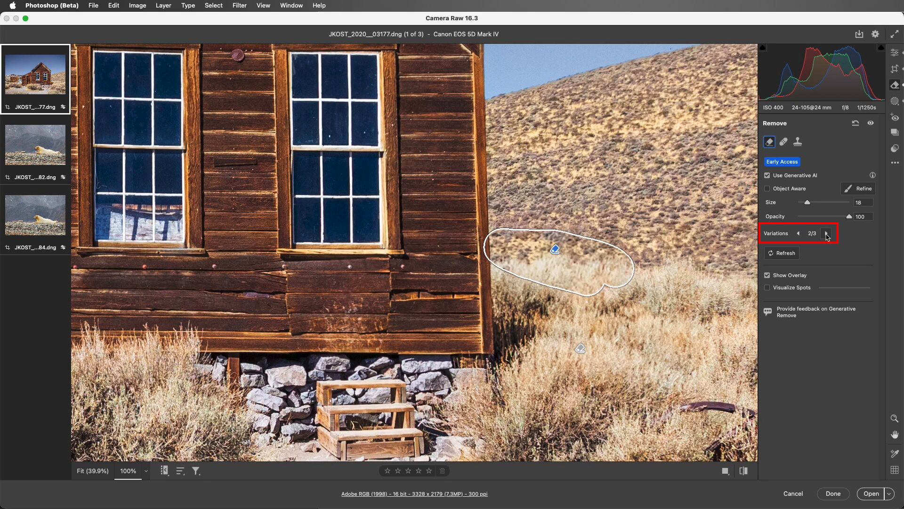
{"action": "left_click", "coordinate": [827, 233]}
{"action": "left_click", "coordinate": [826, 233]}
{"action": "left_click", "coordinate": [826, 233]}
{"action": "left_click", "coordinate": [826, 233]}
- Generatively remove the rusted metal debris in the brush (variation 1) and the curved pipe on the path (variation 3) at brush size 10
{"action": "mouse_move", "coordinate": [710, 406]}
{"action": "left_mouse_down"}
{"action": "mouse_move", "coordinate": [535, 253]}
{"action": "mouse_move", "coordinate": [531, 230]}
{"action": "mouse_move", "coordinate": [532, 268]}
{"action": "mouse_move", "coordinate": [433, 295]}
{"action": "mouse_move", "coordinate": [529, 368]}
{"action": "mouse_move", "coordinate": [591, 245]}
{"action": "mouse_move", "coordinate": [685, 266]}
{"action": "mouse_move", "coordinate": [518, 356]}
{"action": "mouse_move", "coordinate": [544, 305]}
{"action": "mouse_move", "coordinate": [514, 303]}
{"action": "mouse_move", "coordinate": [535, 300]}
{"action": "mouse_move", "coordinate": [516, 331]}
{"action": "left_mouse_up"}
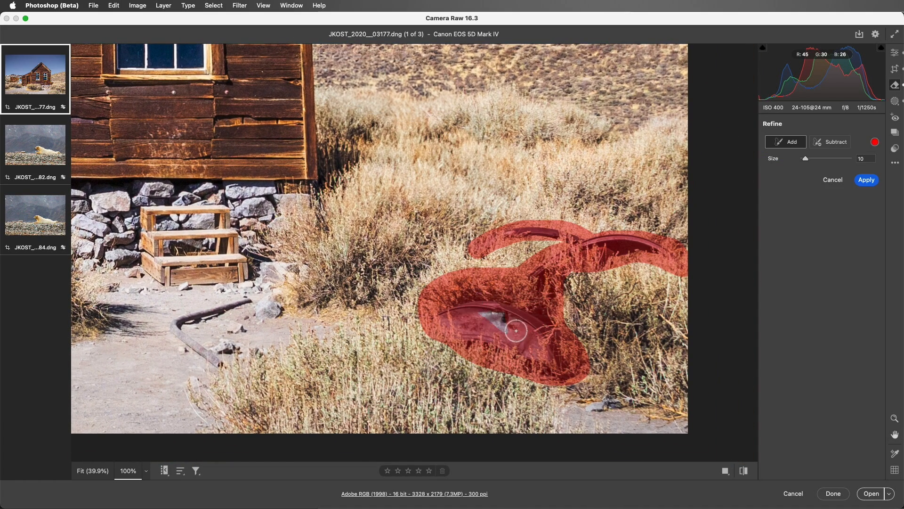
{"action": "left_click", "coordinate": [867, 181]}
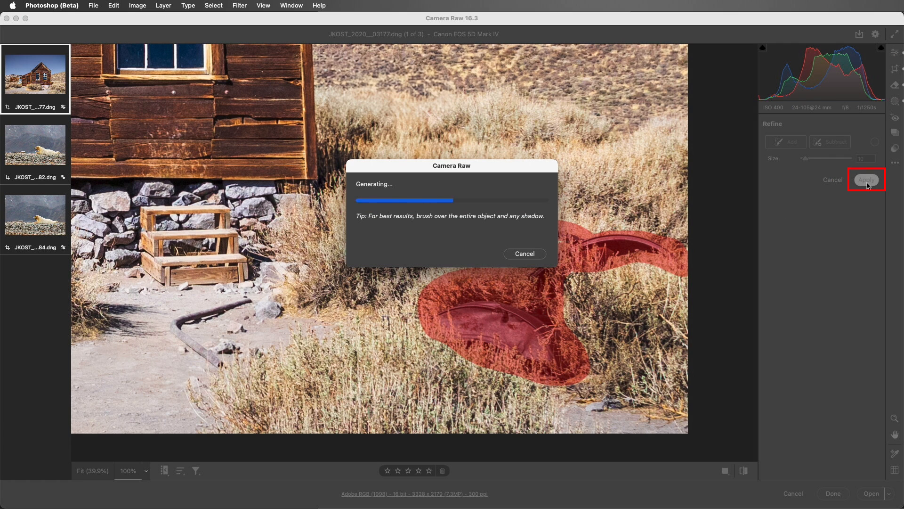
{"action": "left_click", "coordinate": [827, 234]}
{"action": "left_click", "coordinate": [826, 233]}
{"action": "left_click", "coordinate": [827, 233]}
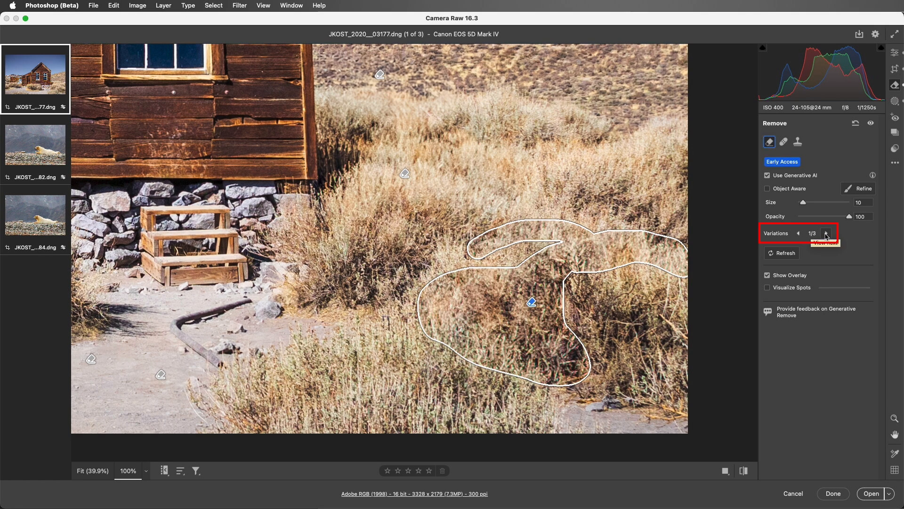
{"action": "mouse_move", "coordinate": [257, 301]}
{"action": "left_mouse_down"}
{"action": "mouse_move", "coordinate": [181, 323]}
{"action": "mouse_move", "coordinate": [182, 341]}
{"action": "mouse_move", "coordinate": [207, 360]}
{"action": "mouse_move", "coordinate": [234, 350]}
{"action": "mouse_move", "coordinate": [253, 313]}
{"action": "mouse_move", "coordinate": [244, 313]}
{"action": "left_mouse_up"}
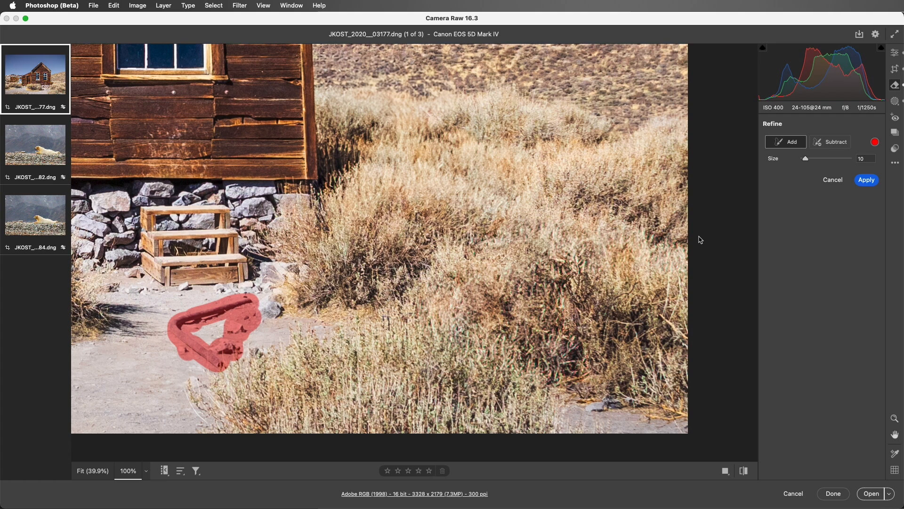
{"action": "left_click", "coordinate": [866, 180]}
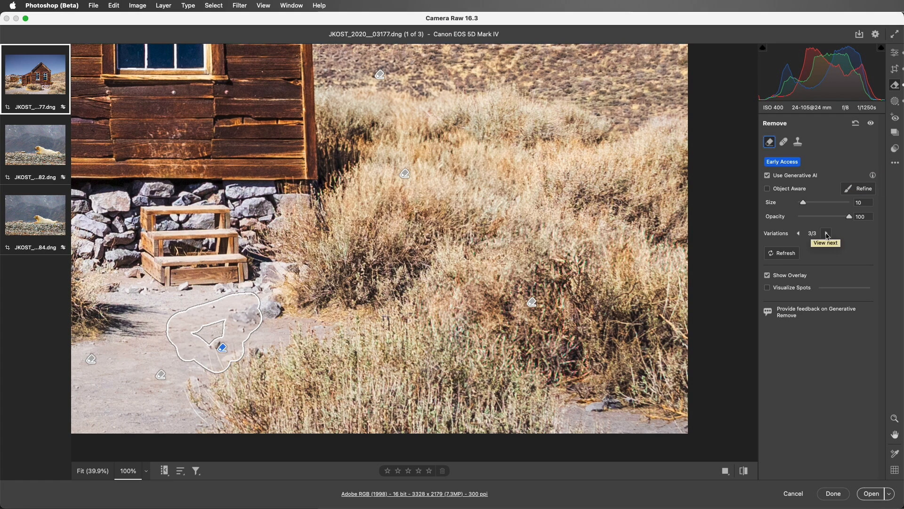
- Turn on Object Aware, generatively remove the wooden steps by the stone foundation at size 10 and pick variation 1 of 3
{"action": "left_click", "coordinate": [768, 189]}
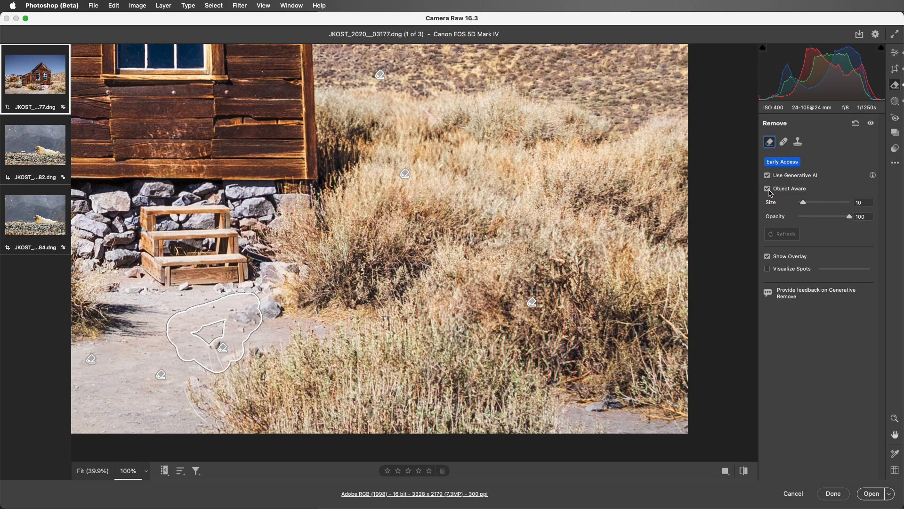
{"action": "mouse_move", "coordinate": [224, 210]}
{"action": "left_mouse_down"}
{"action": "mouse_move", "coordinate": [141, 222]}
{"action": "mouse_move", "coordinate": [142, 252]}
{"action": "mouse_move", "coordinate": [179, 283]}
{"action": "mouse_move", "coordinate": [225, 286]}
{"action": "mouse_move", "coordinate": [247, 278]}
{"action": "mouse_move", "coordinate": [245, 243]}
{"action": "mouse_move", "coordinate": [229, 221]}
{"action": "left_mouse_up"}
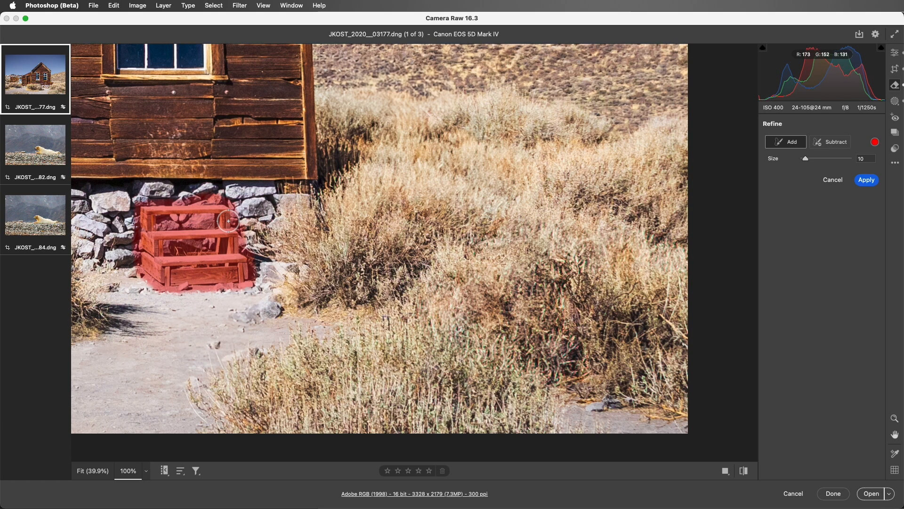
{"action": "left_click", "coordinate": [865, 180]}
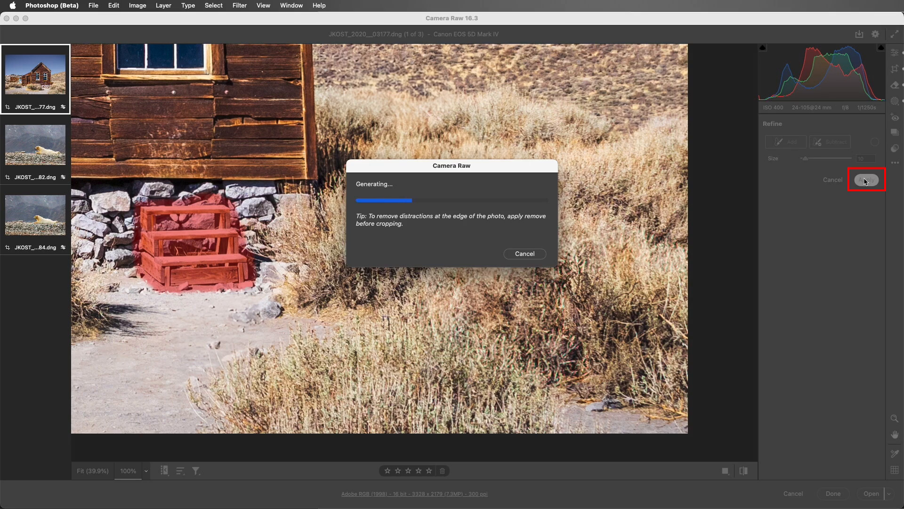
{"action": "left_click", "coordinate": [827, 235]}
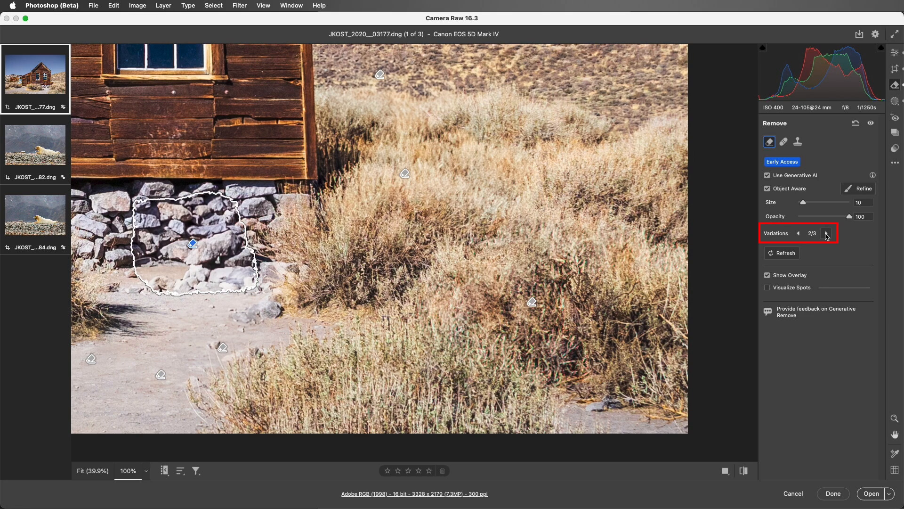
{"action": "left_click", "coordinate": [828, 236]}
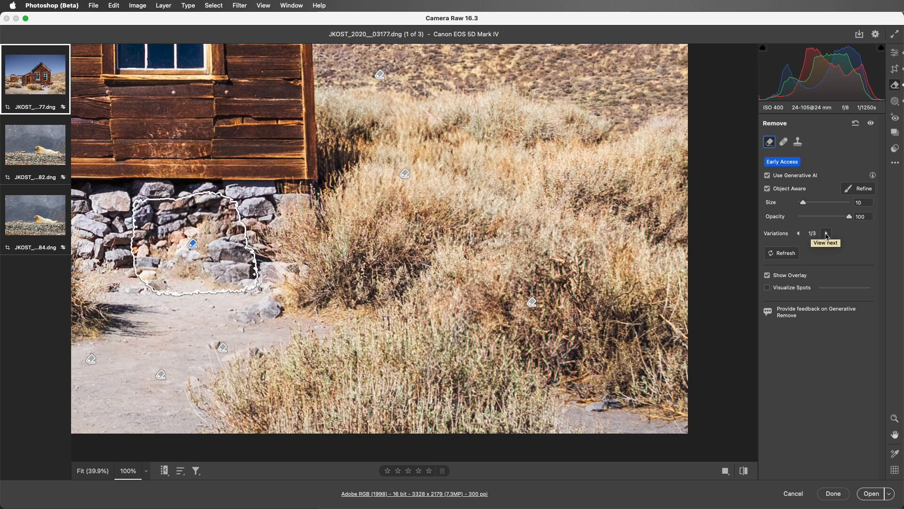
- Generatively remove the leaning wooden shed beside the house with Object Aware at brush size 6, choosing variation 2 of 3
{"action": "key", "text": "super+0"}
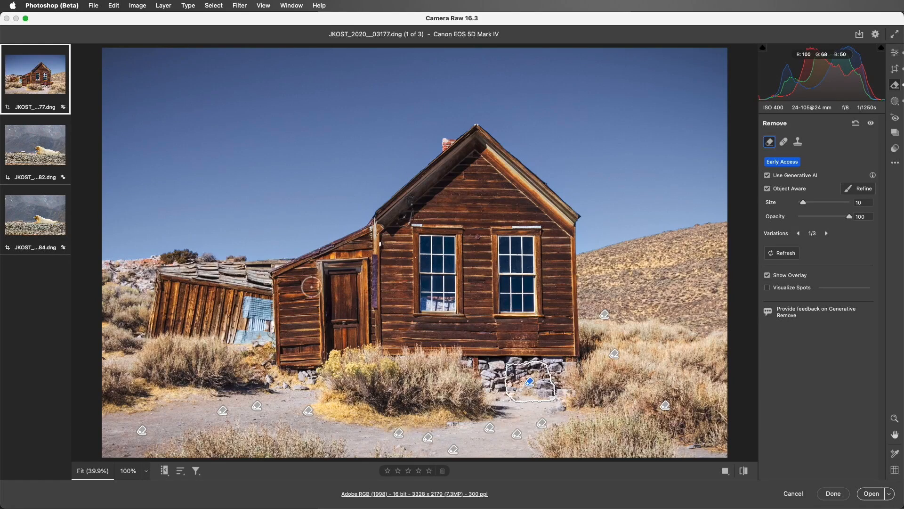
{"action": "mouse_move", "coordinate": [267, 264]}
{"action": "left_mouse_down"}
{"action": "mouse_move", "coordinate": [159, 267]}
{"action": "mouse_move", "coordinate": [148, 332]}
{"action": "mouse_move", "coordinate": [254, 343]}
{"action": "mouse_move", "coordinate": [268, 266]}
{"action": "left_mouse_up"}
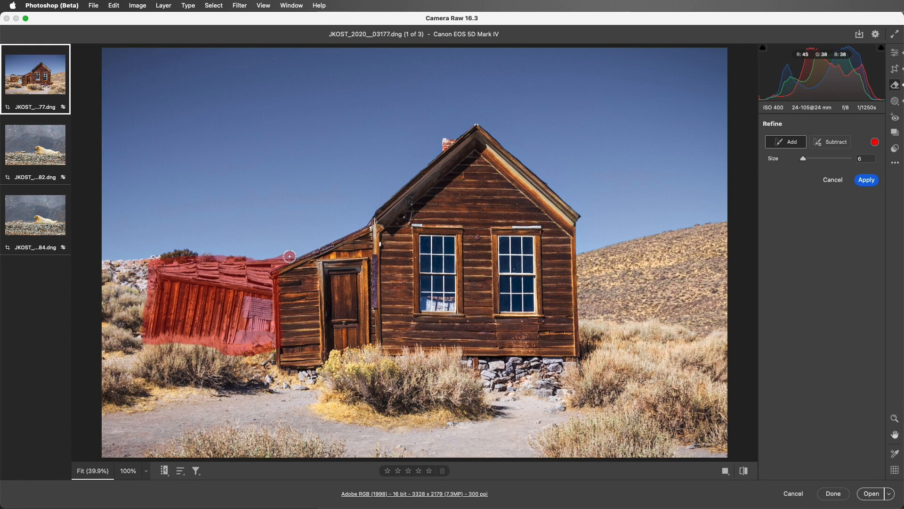
{"action": "left_click", "coordinate": [866, 181]}
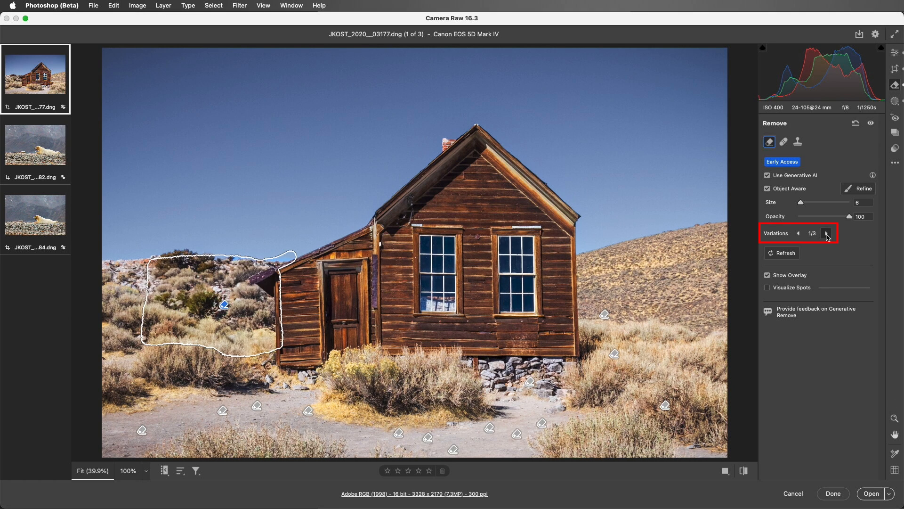
{"action": "left_click", "coordinate": [826, 234]}
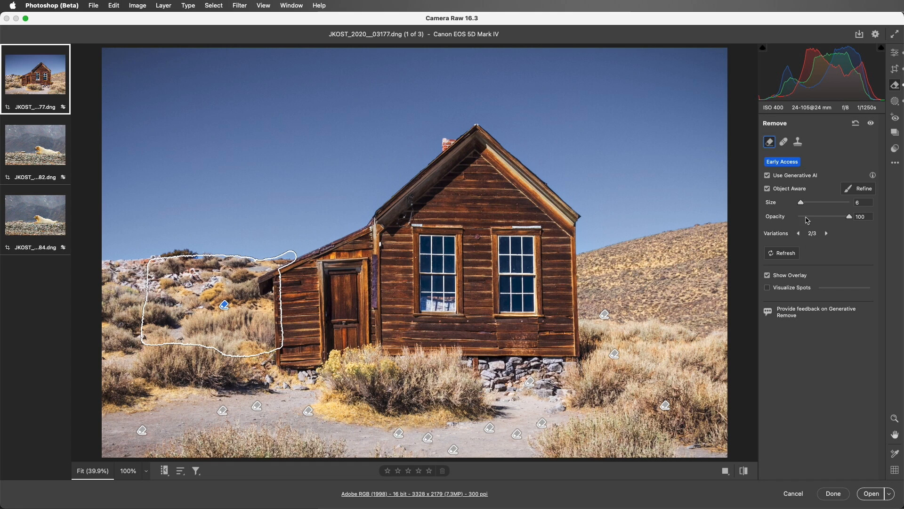
- Turn off Object Aware, generatively remove the brick chimney from the roof at size 6 and inspect the area at 100%
{"action": "left_click", "coordinate": [767, 188]}
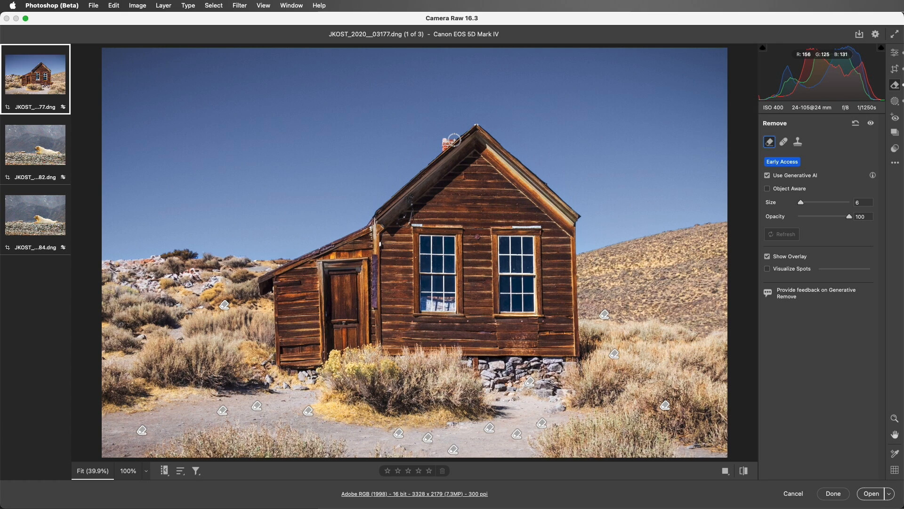
{"action": "mouse_move", "coordinate": [453, 139]}
{"action": "left_mouse_down"}
{"action": "mouse_move", "coordinate": [443, 148]}
{"action": "mouse_move", "coordinate": [448, 138]}
{"action": "left_mouse_up"}
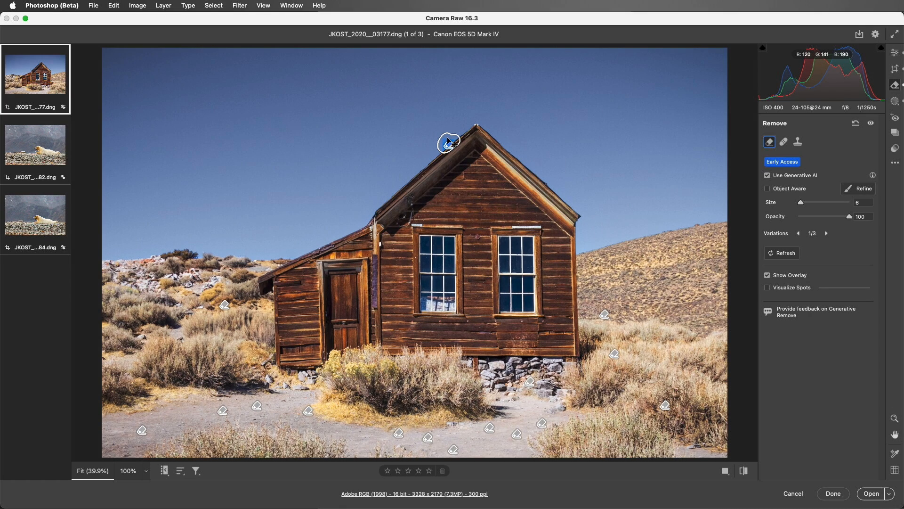
{"action": "key", "text": "super+alt+0"}
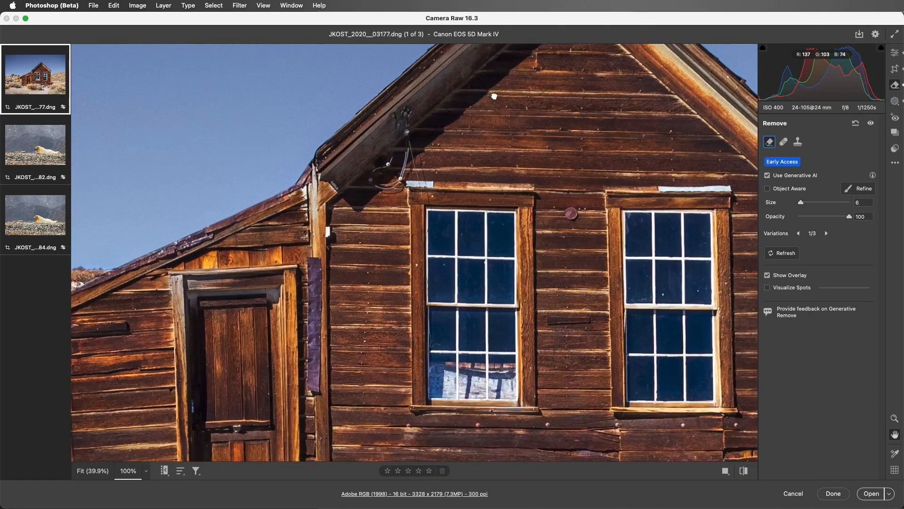
{"action": "left_click_drag", "start_coordinate": [493, 95], "coordinate": [430, 264]}
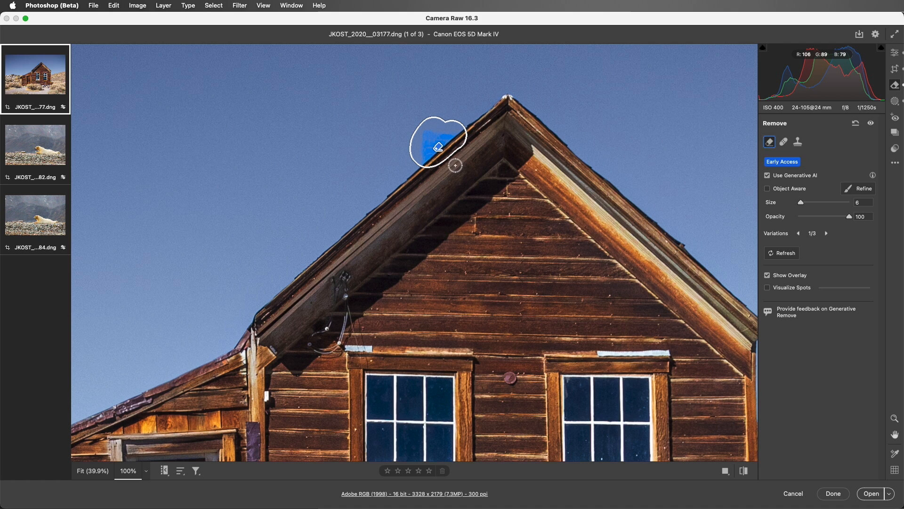
- Update the AI selection of the sky mask so it matches the removed chimney area
{"action": "left_click", "coordinate": [895, 102]}
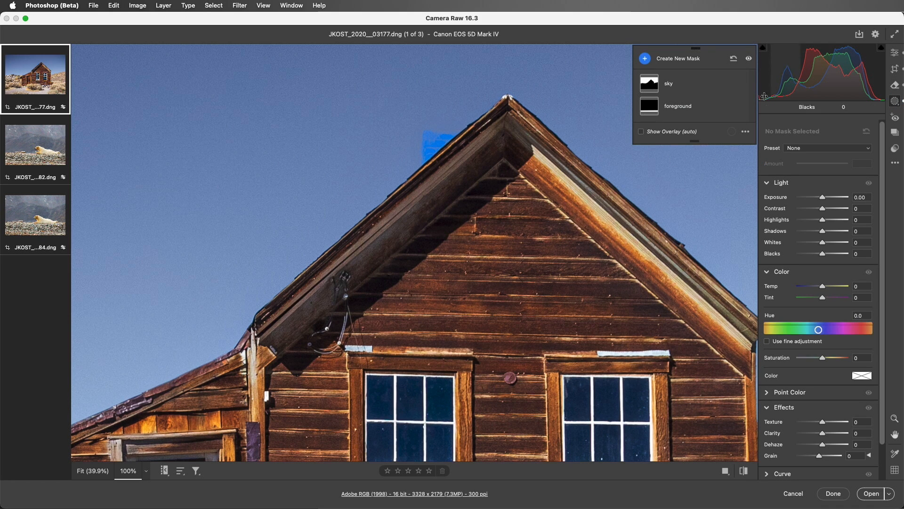
{"action": "left_click", "coordinate": [703, 85]}
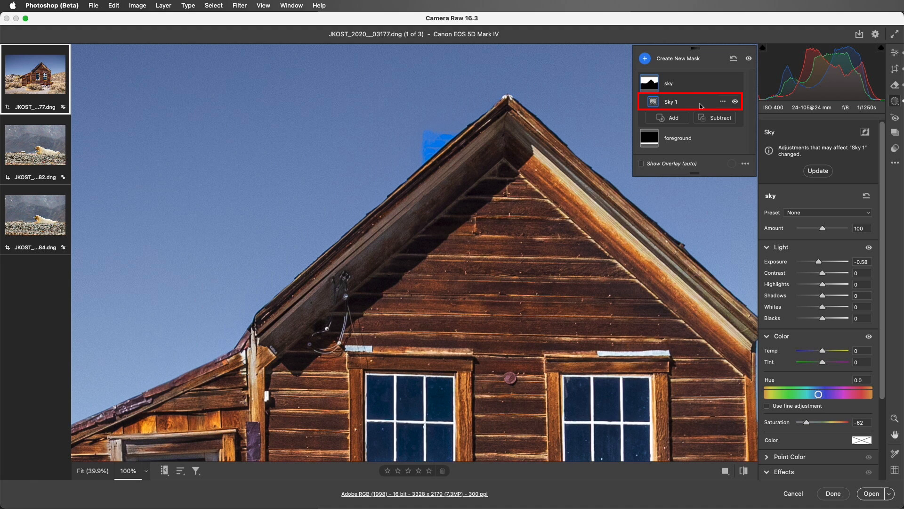
{"action": "left_click", "coordinate": [722, 84]}
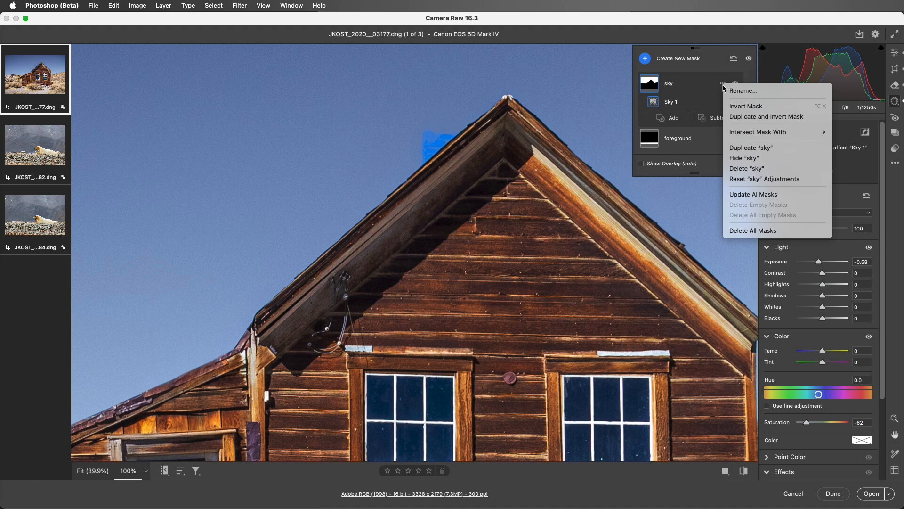
{"action": "left_click", "coordinate": [785, 195]}
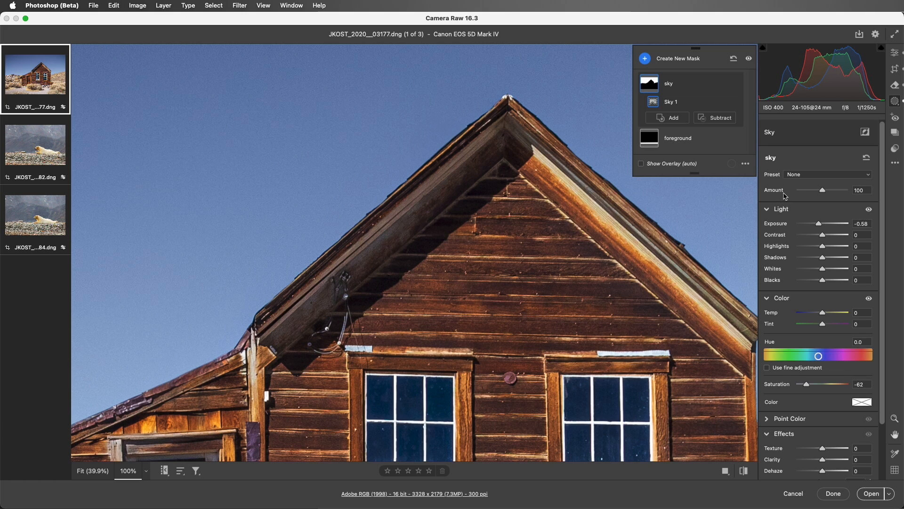
- Mark the wiring under the eave for generative removal and add the pale strip above the nearby window at brush size 3
{"action": "left_click", "coordinate": [895, 85]}
{"action": "mouse_move", "coordinate": [347, 276]}
{"action": "left_mouse_down"}
{"action": "mouse_move", "coordinate": [334, 281]}
{"action": "mouse_move", "coordinate": [313, 335]}
{"action": "mouse_move", "coordinate": [346, 329]}
{"action": "mouse_move", "coordinate": [346, 292]}
{"action": "mouse_move", "coordinate": [358, 351]}
{"action": "mouse_move", "coordinate": [369, 360]}
{"action": "mouse_move", "coordinate": [355, 307]}
{"action": "left_mouse_up"}
{"action": "key", "text": "bracketleft"}
{"action": "key", "text": "bracketleft"}
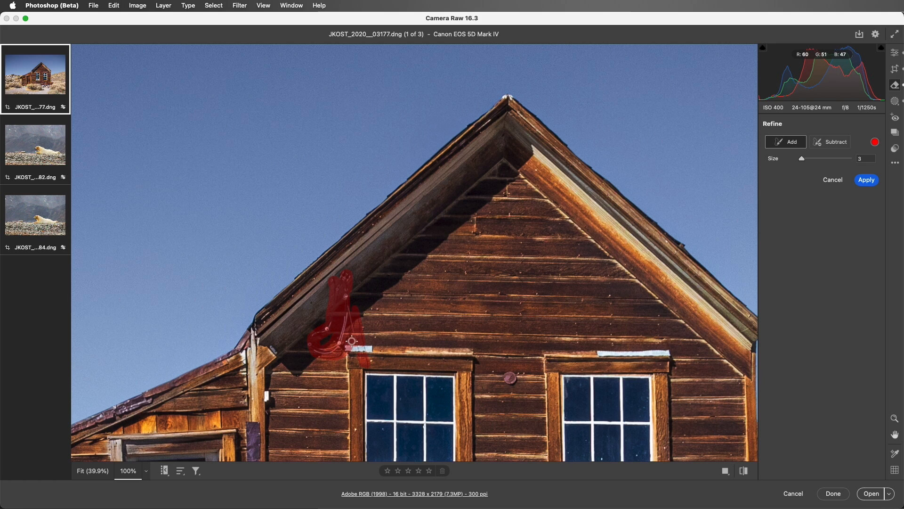
{"action": "left_click_drag", "start_coordinate": [347, 349], "coordinate": [367, 349]}
- Add the other window's pale strip (size 4), the round disc between the windows (size 8) and the corner fixtures, and apply the removal
{"action": "key", "text": "bracketright"}
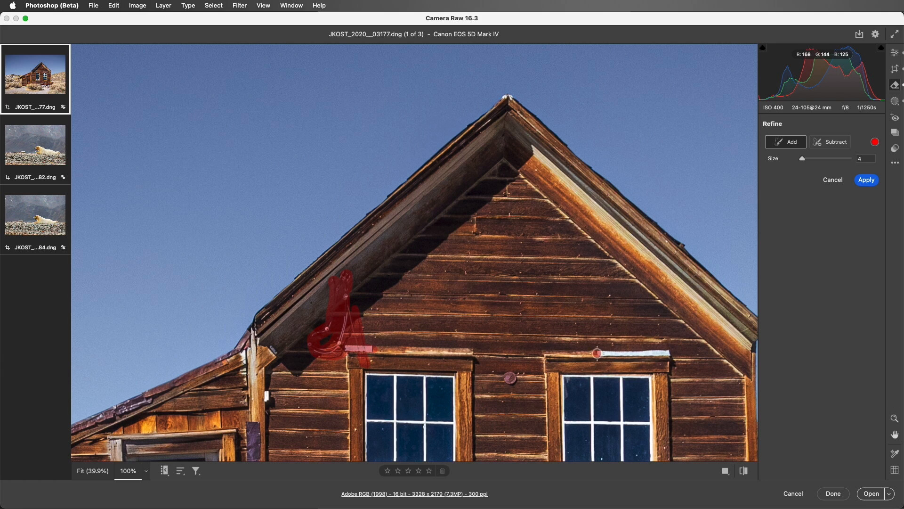
{"action": "left_click_drag", "start_coordinate": [595, 352], "coordinate": [671, 351]}
{"action": "key", "text": "bracketright"}
{"action": "key", "text": "bracketright"}
{"action": "key", "text": "bracketright"}
{"action": "left_click", "coordinate": [510, 378]}
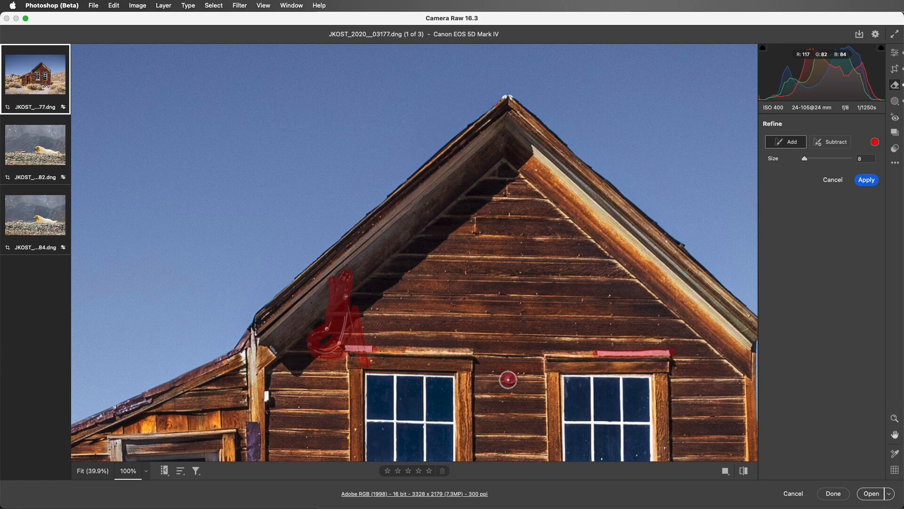
{"action": "left_click", "coordinate": [277, 352]}
{"action": "left_click_drag", "start_coordinate": [269, 390], "coordinate": [272, 418]}
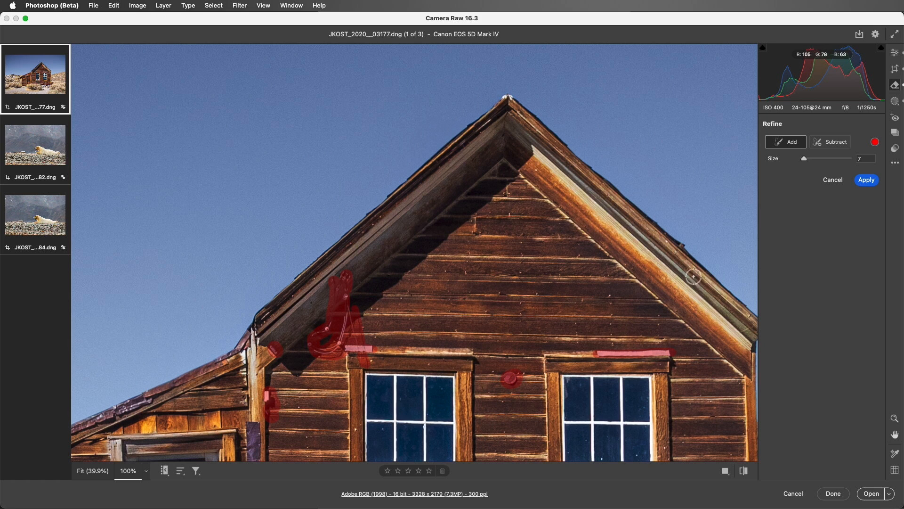
{"action": "left_click", "coordinate": [866, 184]}
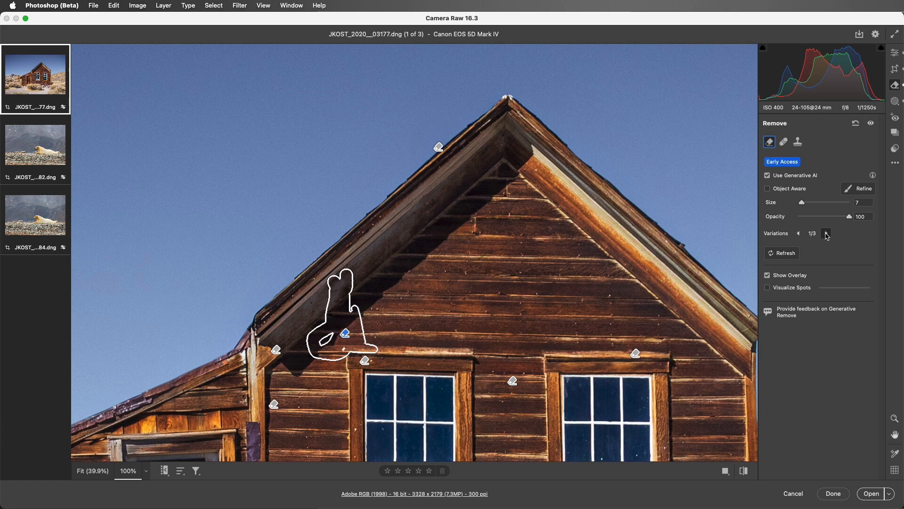
- Cycle through the variations of the eave wiring removal and choose variation 2 of 3
{"action": "left_click", "coordinate": [826, 234]}
{"action": "left_click", "coordinate": [827, 234]}
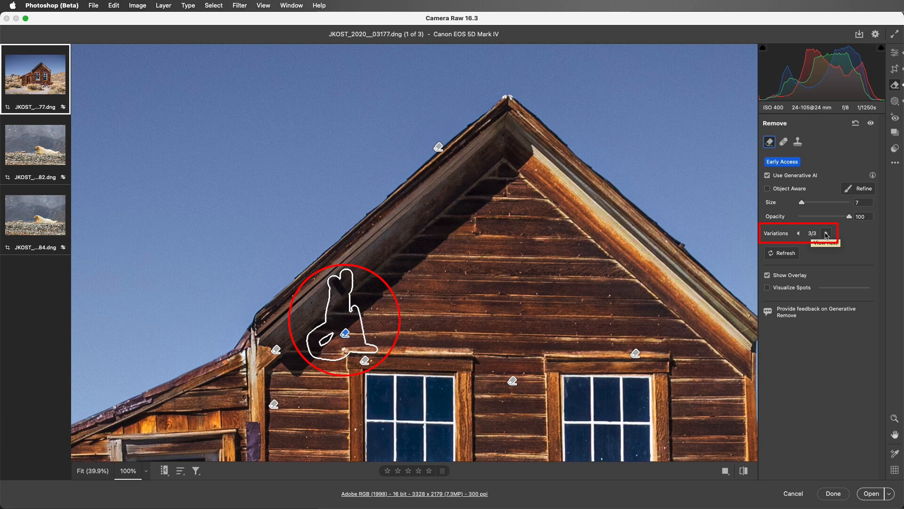
{"action": "left_click", "coordinate": [827, 234]}
{"action": "left_click", "coordinate": [827, 234]}
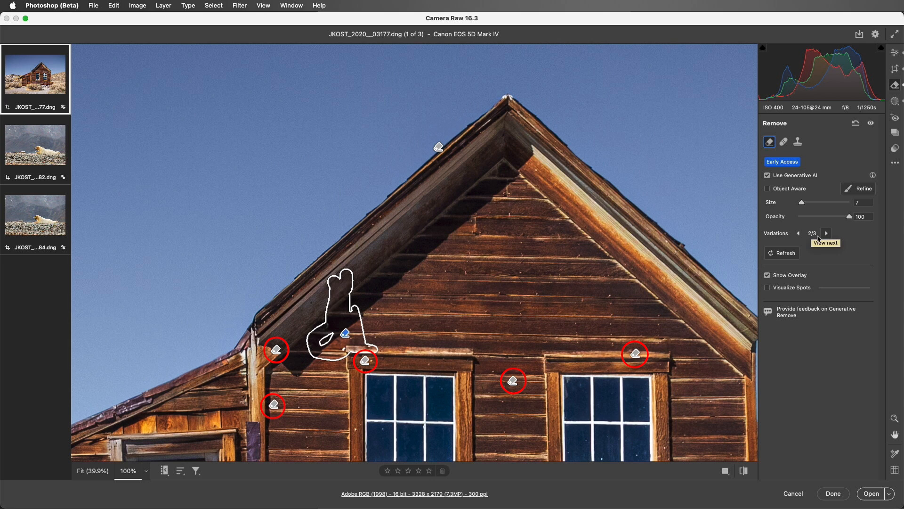
- Select the removal spot above the right-hand window, compare its variations and choose variation 2 of 3
{"action": "left_click", "coordinate": [635, 353]}
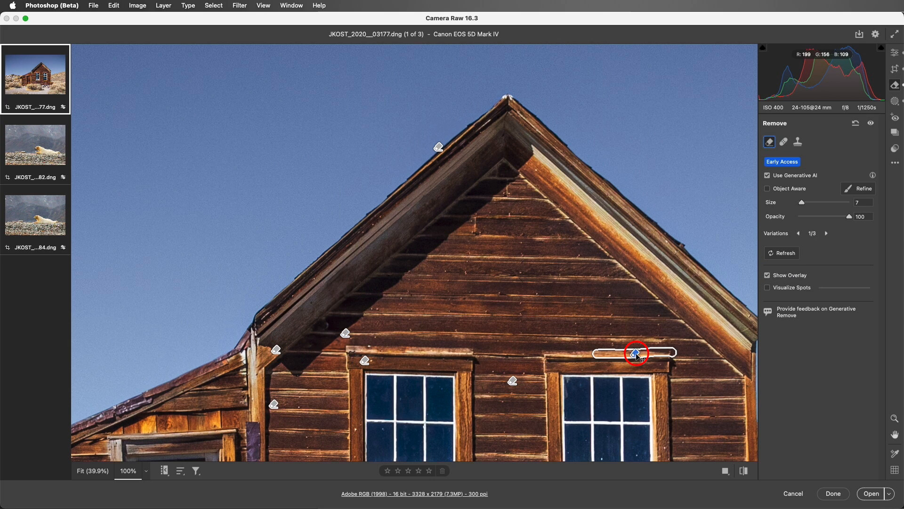
{"action": "left_click", "coordinate": [825, 234]}
{"action": "left_click", "coordinate": [826, 234]}
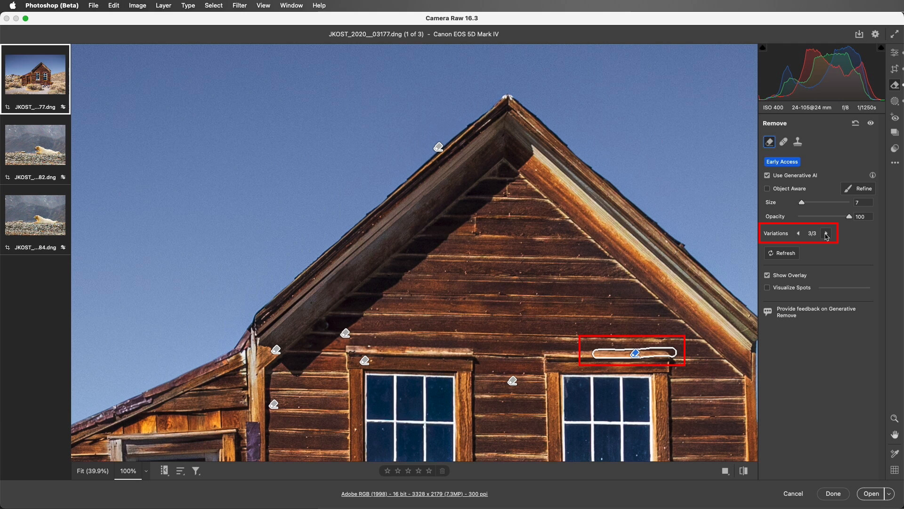
{"action": "left_click", "coordinate": [826, 234]}
{"action": "left_click", "coordinate": [826, 233]}
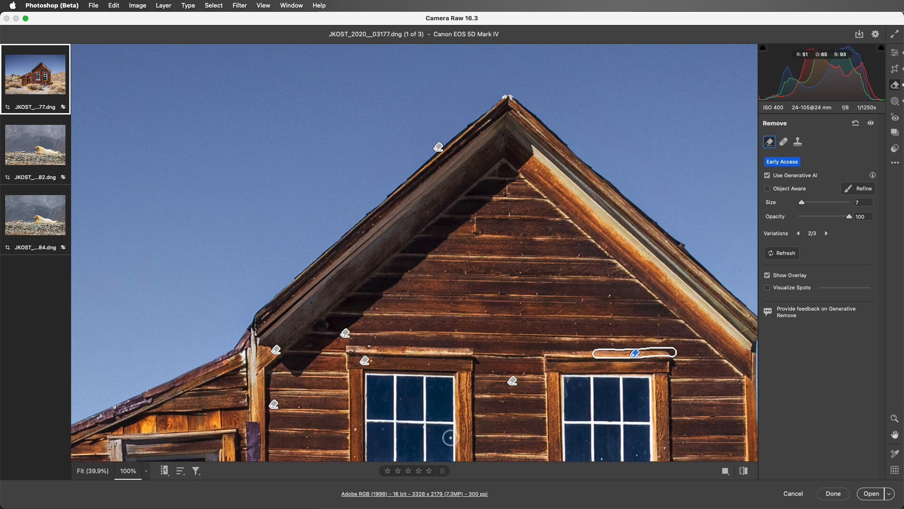
- Generatively remove the contents of the left-hand window's bottom panes at brush size 12 and choose variation 3 of 3
{"action": "left_click_drag", "start_coordinate": [428, 437], "coordinate": [428, 160]}
{"action": "mouse_move", "coordinate": [372, 246]}
{"action": "left_mouse_down"}
{"action": "mouse_move", "coordinate": [414, 246]}
{"action": "mouse_move", "coordinate": [412, 277]}
{"action": "mouse_move", "coordinate": [365, 280]}
{"action": "left_mouse_up"}
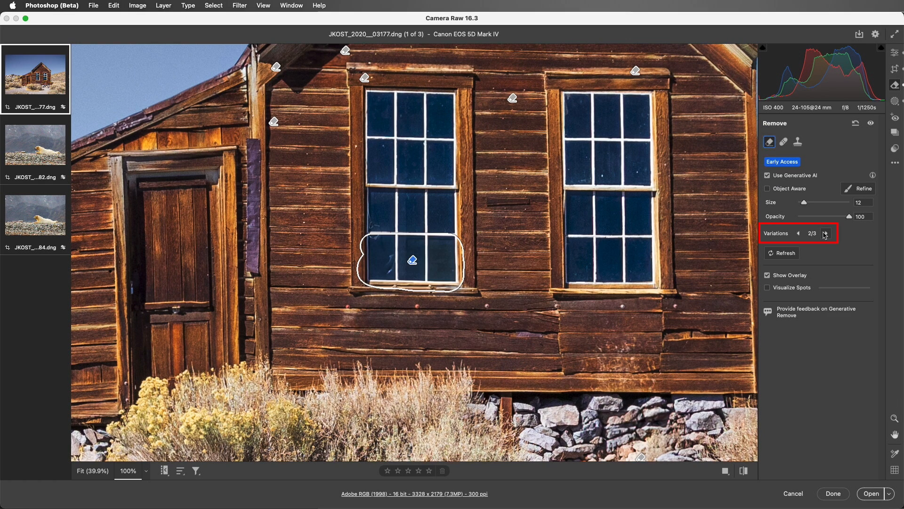
{"action": "left_click", "coordinate": [825, 234]}
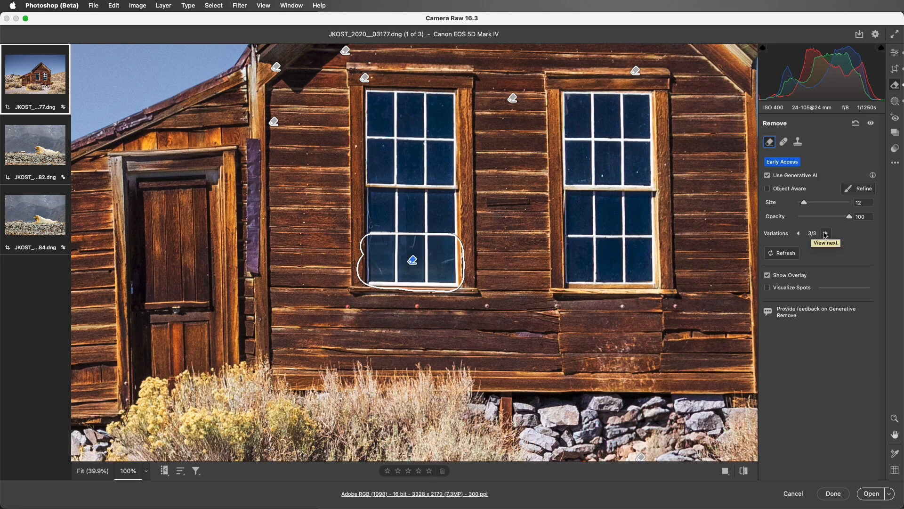
- Compare the whole photo with and without the removals while the overlay is hidden, and restore the overlay
{"action": "key", "text": "super+0"}
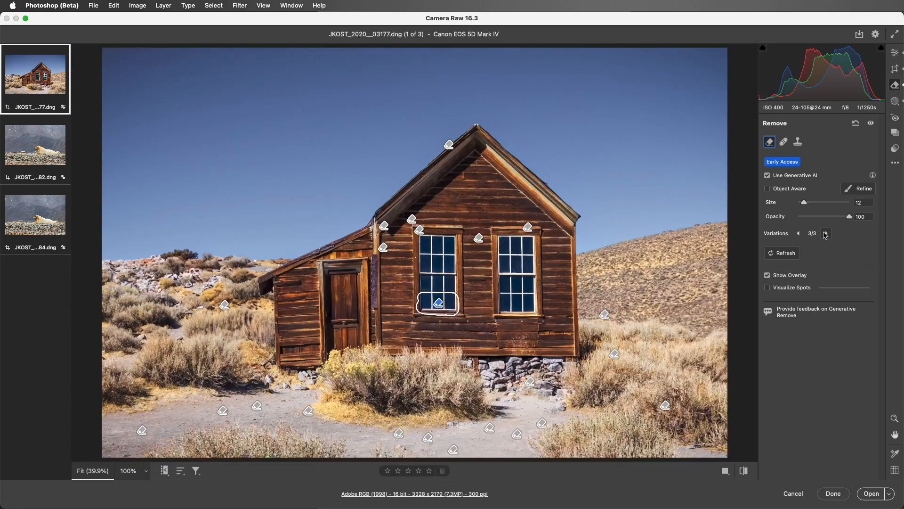
{"action": "left_click", "coordinate": [768, 276]}
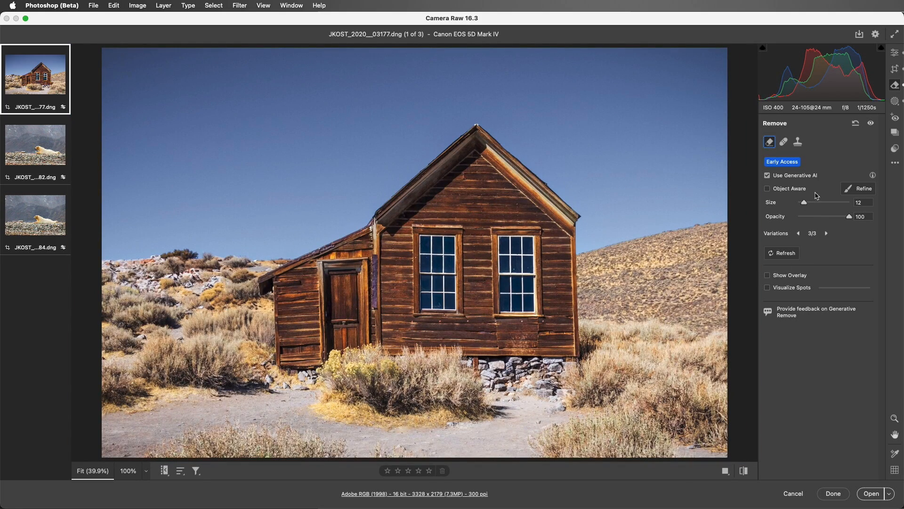
{"action": "left_click", "coordinate": [870, 124]}
{"action": "left_click", "coordinate": [870, 123]}
{"action": "left_click", "coordinate": [768, 275]}
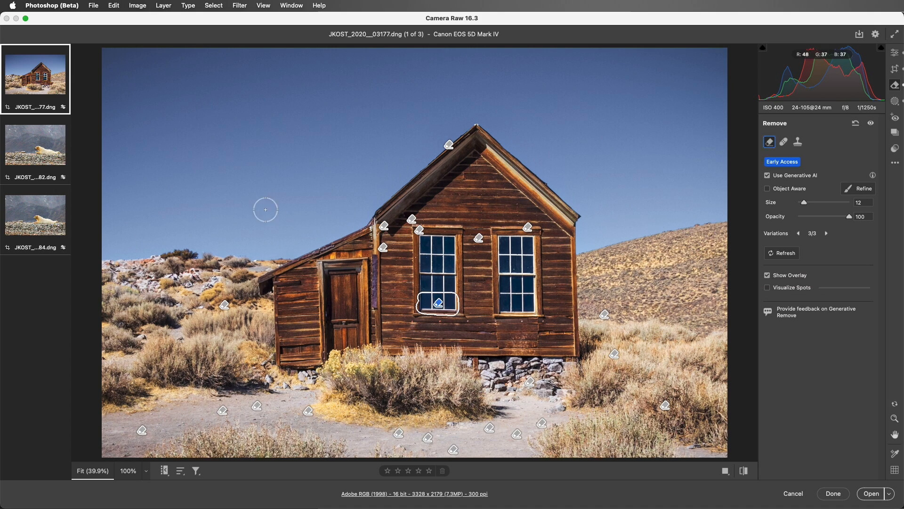
- Switch to the photo JKOST_2023_05782.dng and generatively remove the driftwood log on the pebbles at brush size 12
{"action": "left_click", "coordinate": [42, 159]}
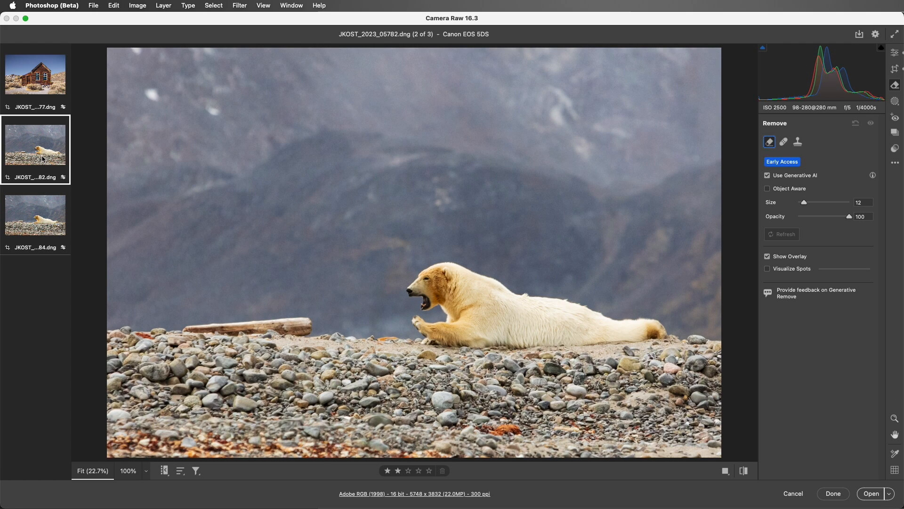
{"action": "left_click_drag", "start_coordinate": [188, 328], "coordinate": [311, 328]}
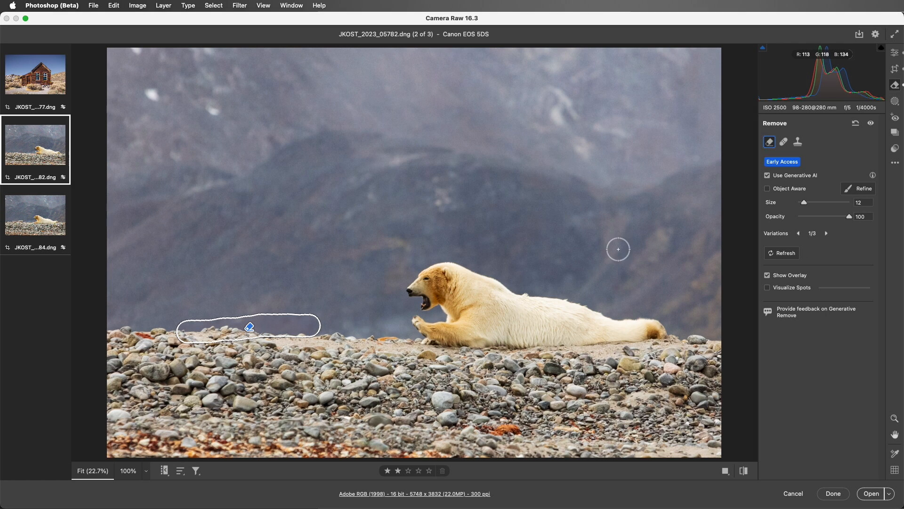
- Copy only the Remove edit settings from this polar bear photo
{"action": "left_click", "coordinate": [894, 163]}
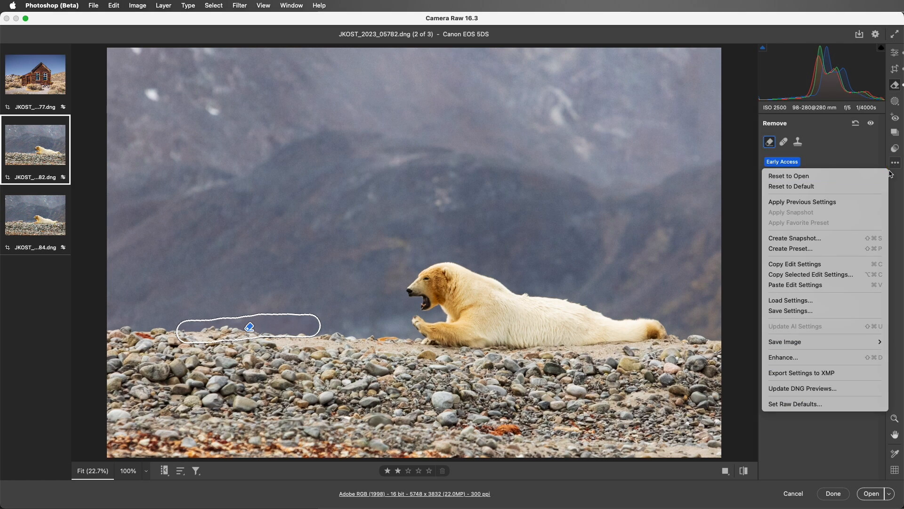
{"action": "left_click", "coordinate": [854, 278]}
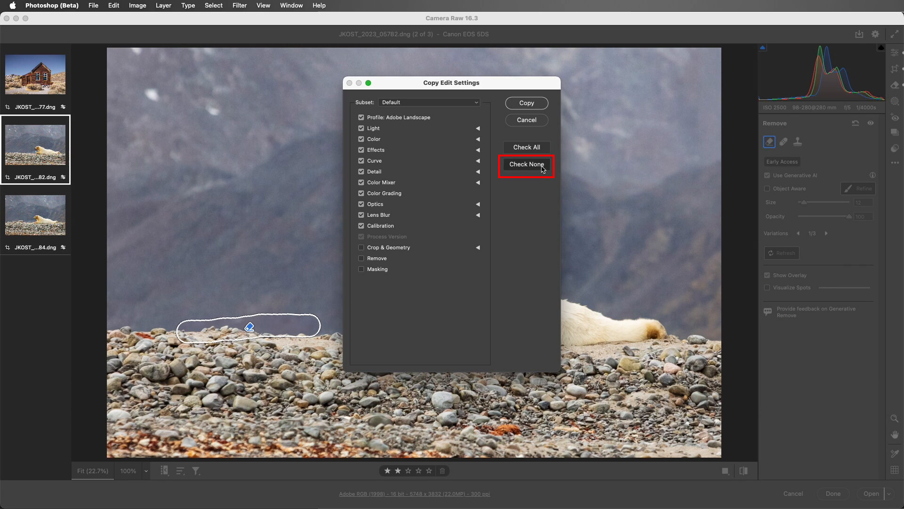
{"action": "left_click", "coordinate": [543, 169]}
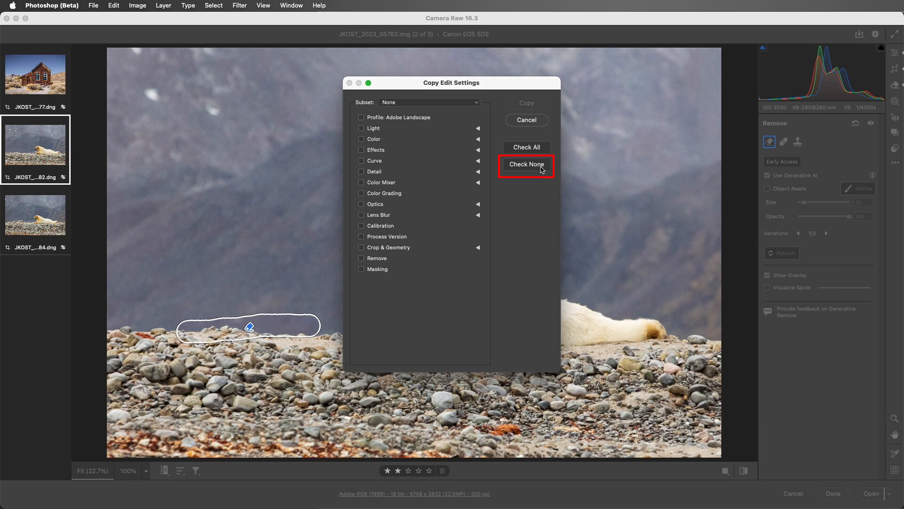
{"action": "left_click", "coordinate": [385, 261]}
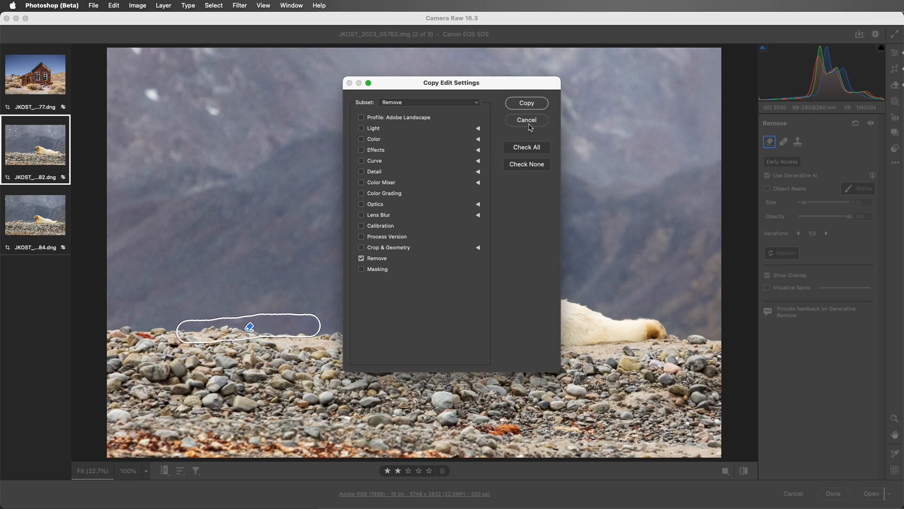
{"action": "left_click", "coordinate": [542, 103]}
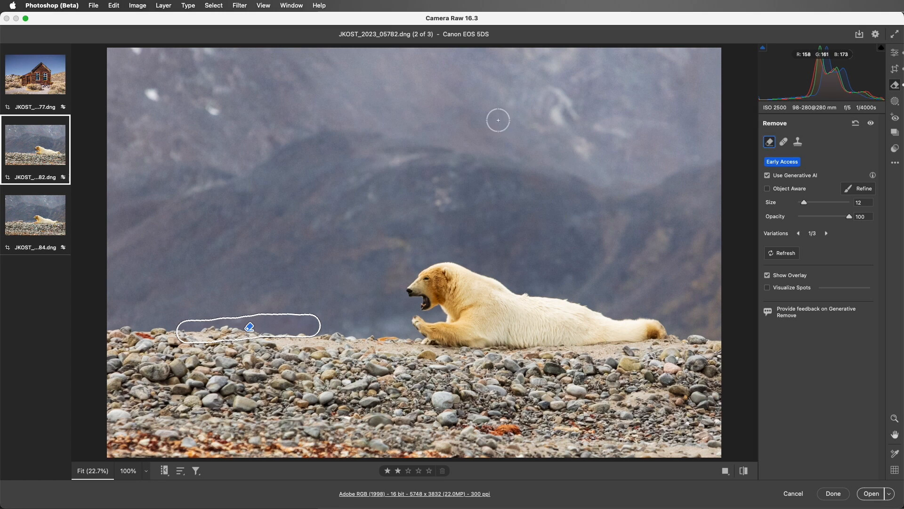
- Paste the copied settings onto JKOST_2023_05784.dng and move the pasted removal spot over the driftwood log to regenerate it
{"action": "left_click", "coordinate": [58, 208]}
{"action": "left_click", "coordinate": [894, 163]}
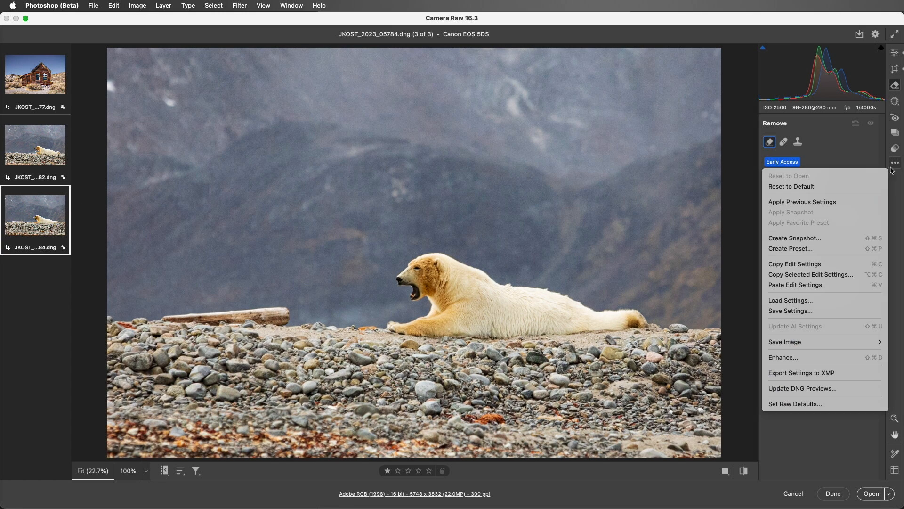
{"action": "left_click", "coordinate": [849, 285]}
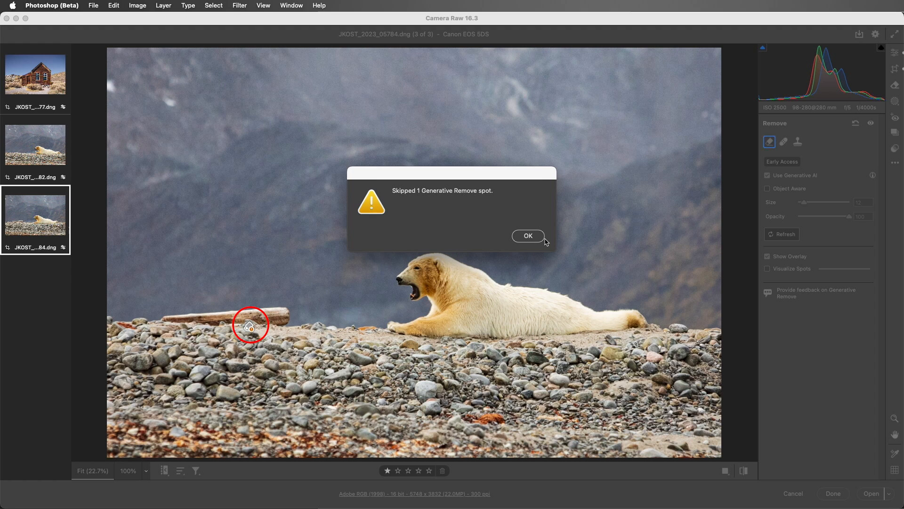
{"action": "left_click", "coordinate": [528, 236]}
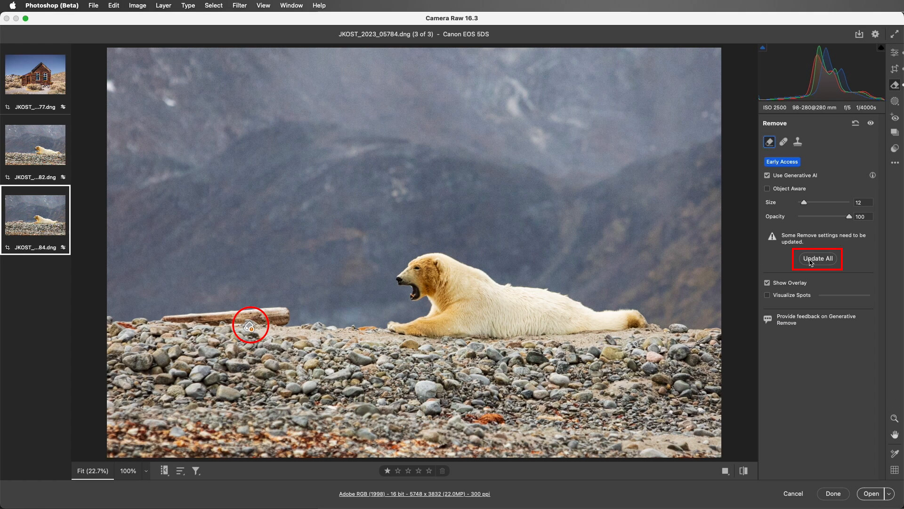
{"action": "left_click", "coordinate": [249, 326]}
{"action": "left_click_drag", "start_coordinate": [250, 327], "coordinate": [231, 319]}
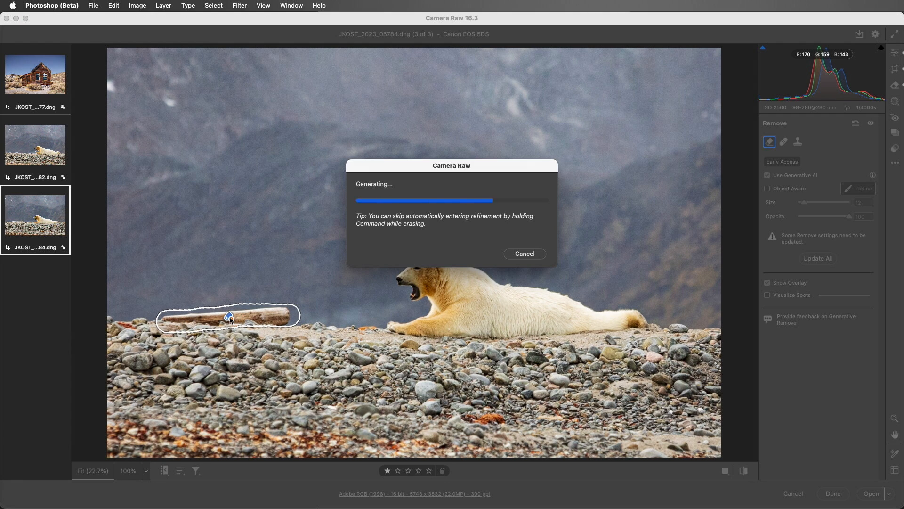
- Select both polar bear photos together and generatively remove the white patch on the mountainside at brush size 12
{"action": "left_click", "coordinate": [47, 149], "text": "super"}
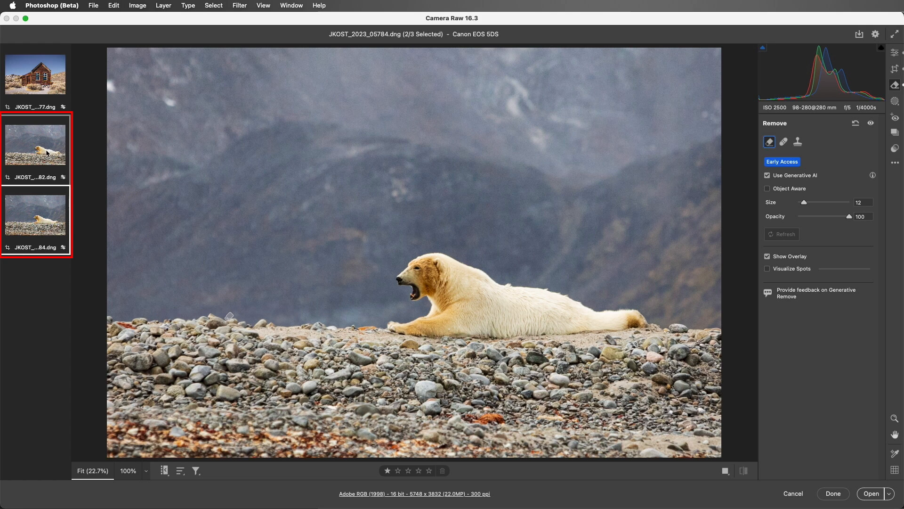
{"action": "left_click", "coordinate": [169, 98]}
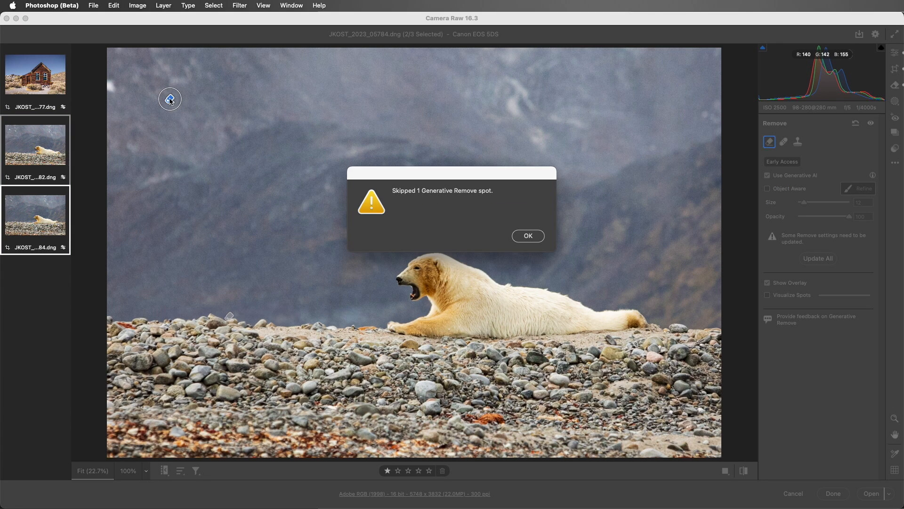
{"action": "left_click", "coordinate": [523, 237]}
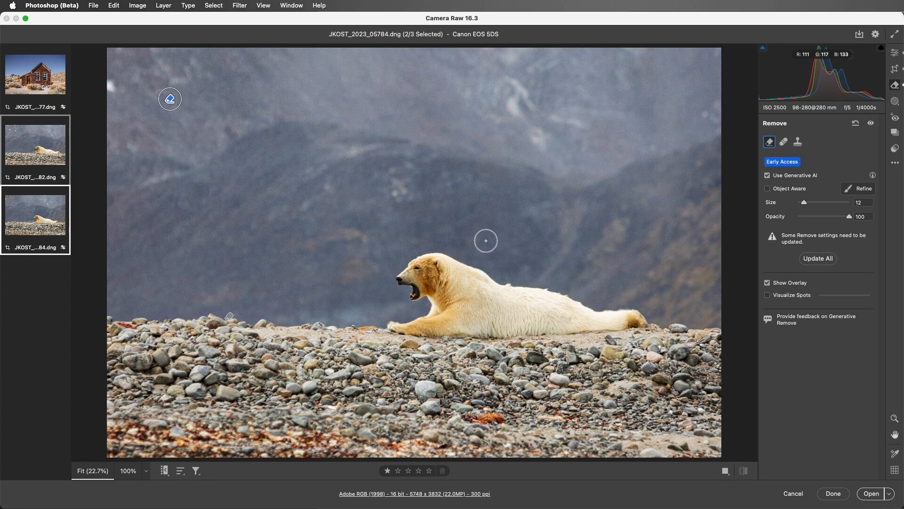
- In JKOST_2023_05782.dng, move the skipped removal spot onto the lower white patch on the mountainside to regenerate it
{"action": "left_click", "coordinate": [59, 157]}
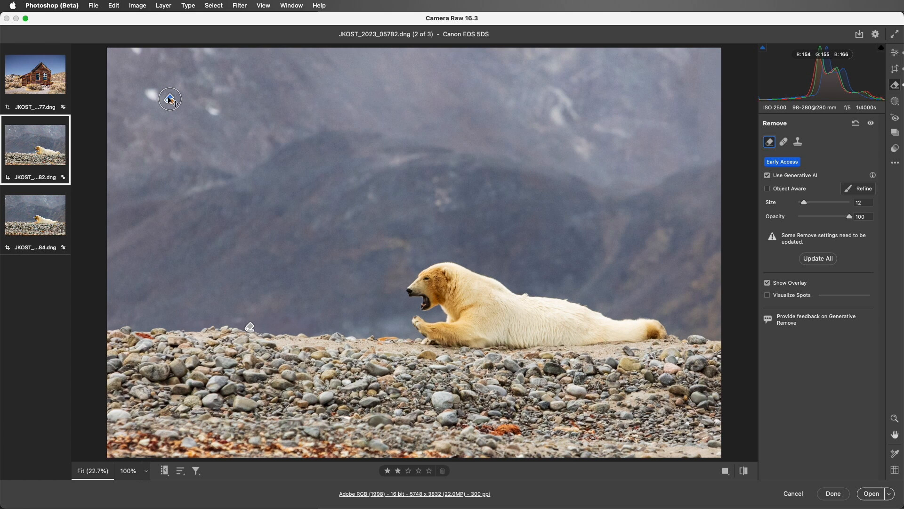
{"action": "left_click", "coordinate": [214, 108]}
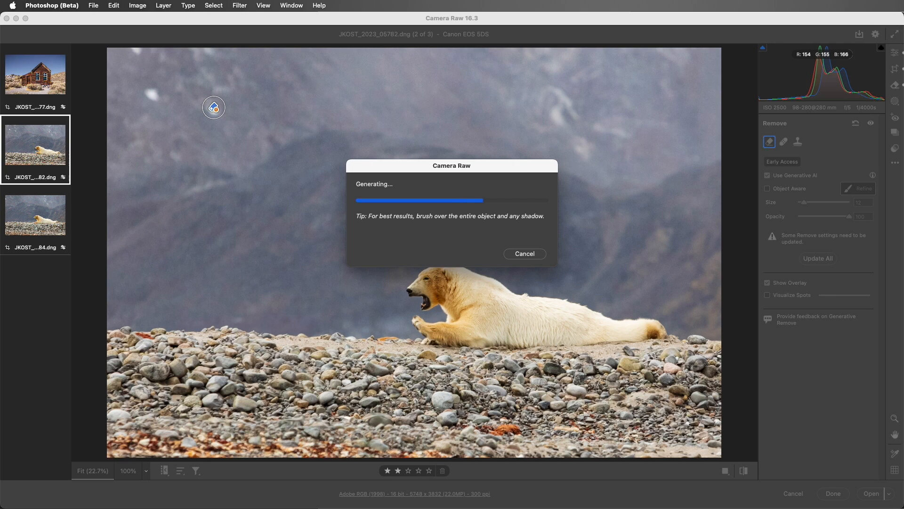